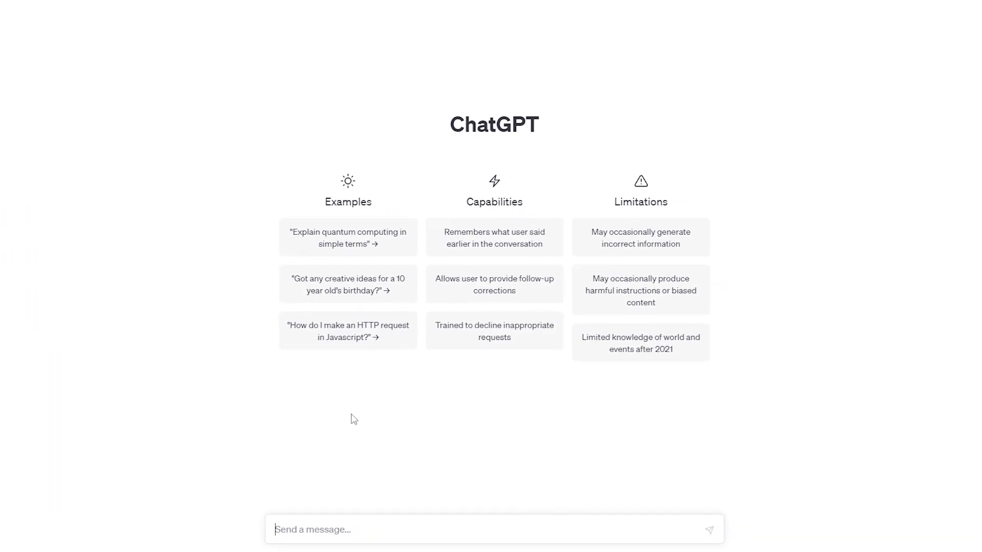
- Ask ChatGPT "what are some popular niches for a website?" and highlight the "Health and wellness" niche in its answer
{"action": "type", "text": "what are some popular niches for a website?"}
{"action": "key", "text": "Return"}
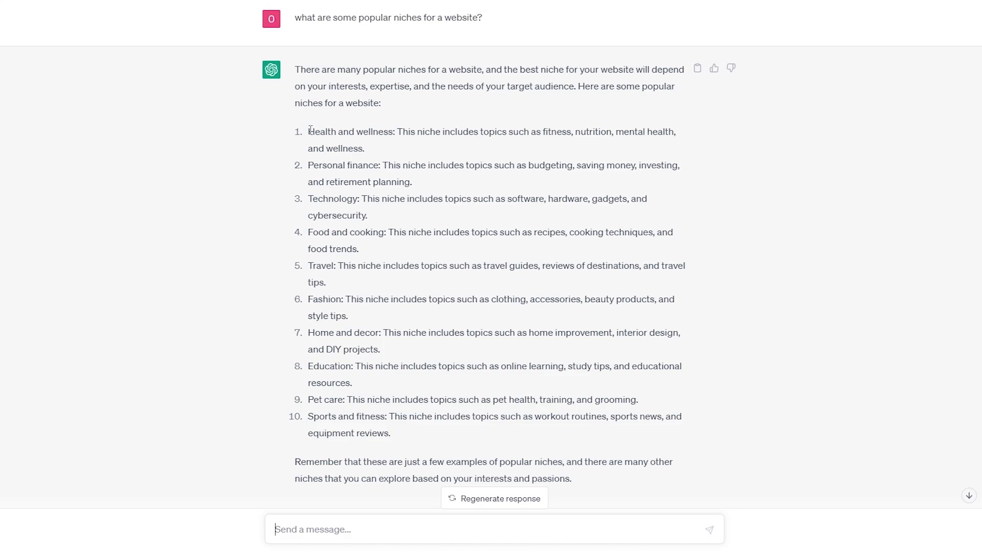
{"action": "left_click_drag", "start_coordinate": [310, 130], "coordinate": [393, 125]}
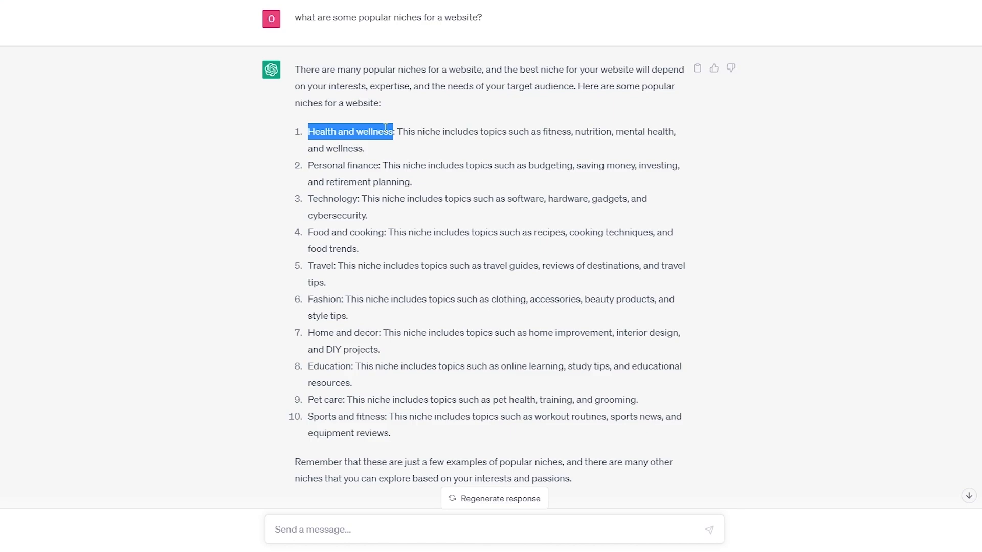
- Search Google for "hostinger" in a new browser tab and look through the hosting results
{"action": "key", "text": "ctrl+t"}
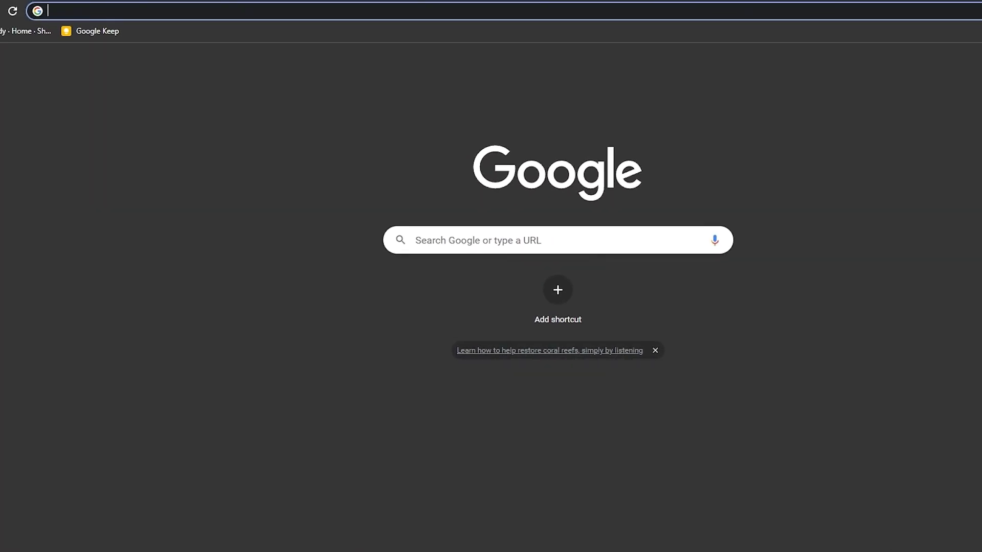
{"action": "type", "text": "hostinger"}
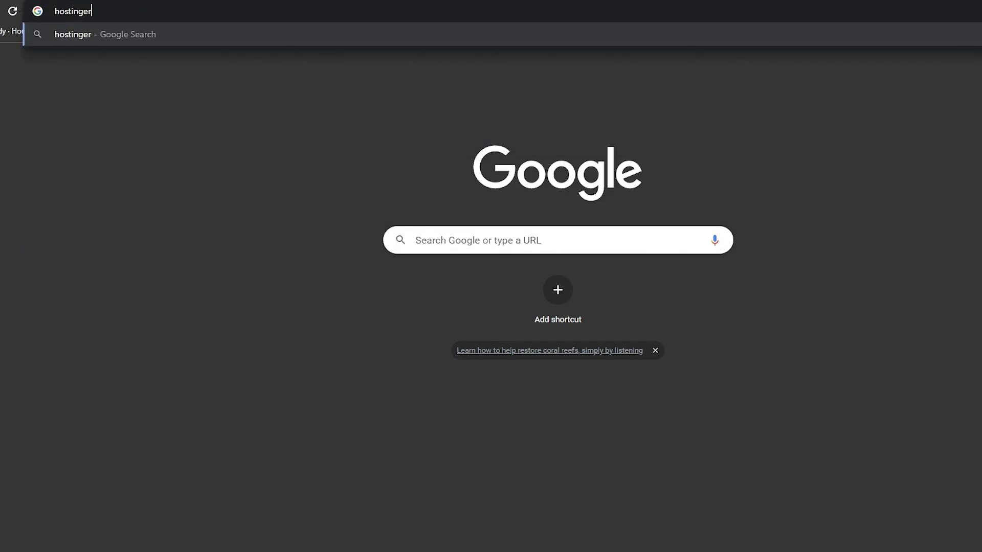
{"action": "key", "text": "Return"}
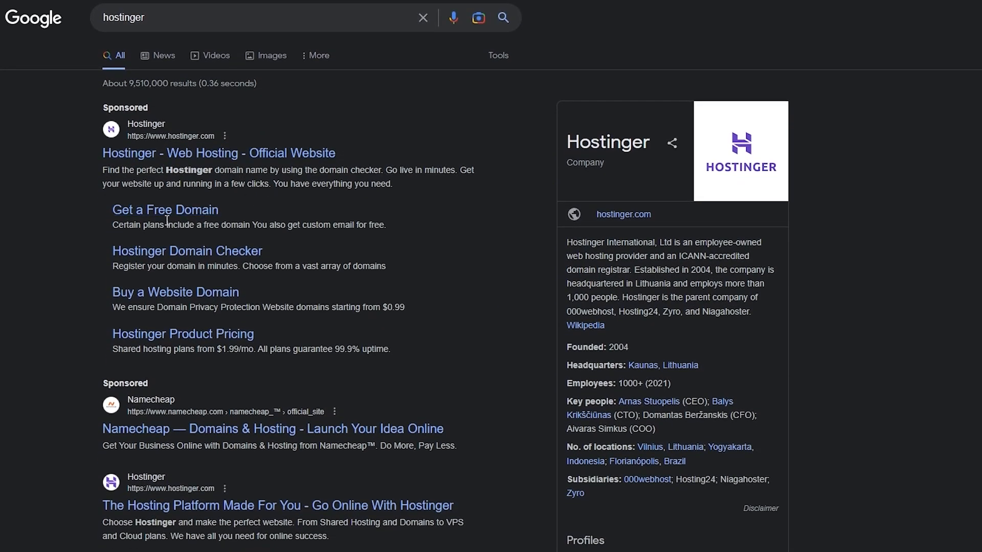
{"action": "scroll", "coordinate": [153, 327], "scroll_direction": "down", "scroll_amount": 1}
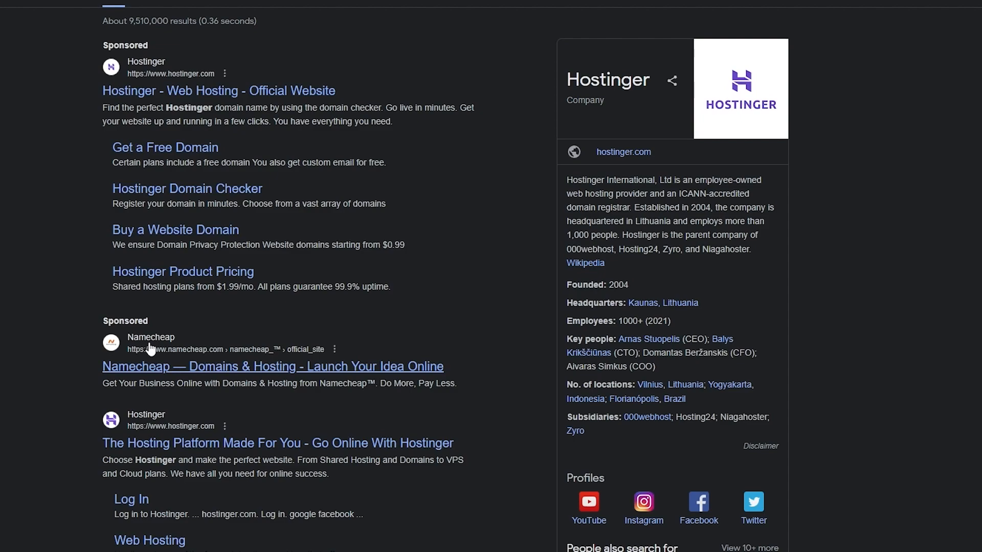
{"action": "scroll", "coordinate": [137, 347], "scroll_direction": "down", "scroll_amount": 1}
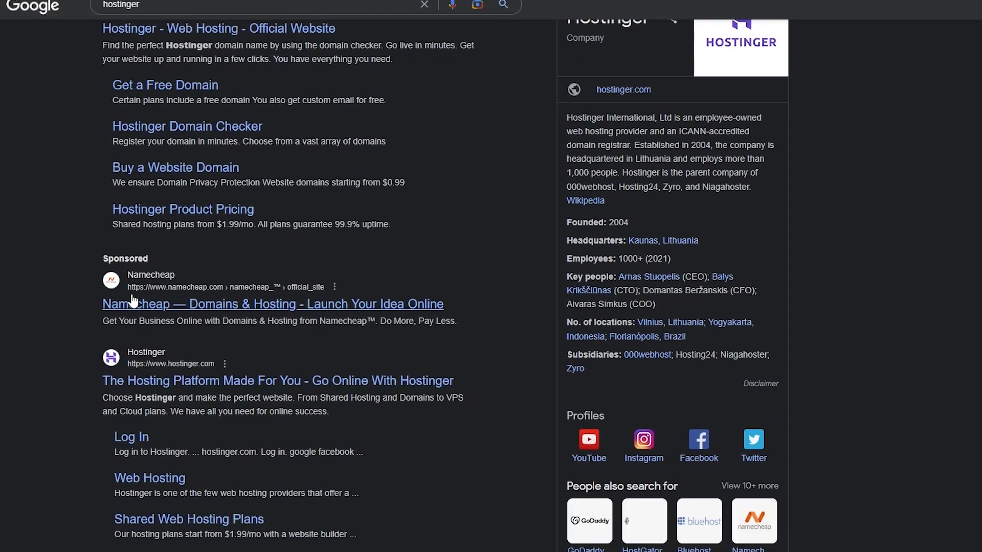
{"action": "scroll", "coordinate": [134, 300], "scroll_direction": "down", "scroll_amount": 9}
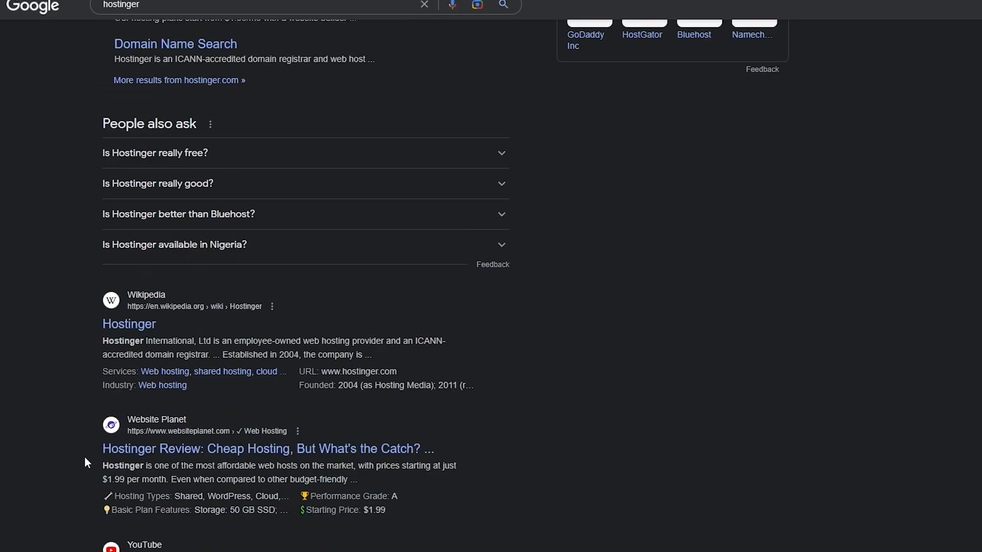
{"action": "scroll", "coordinate": [93, 441], "scroll_direction": "down", "scroll_amount": 4}
{"action": "scroll", "coordinate": [95, 441], "scroll_direction": "up", "scroll_amount": 10}
{"action": "scroll", "coordinate": [94, 439], "scroll_direction": "up", "scroll_amount": 6}
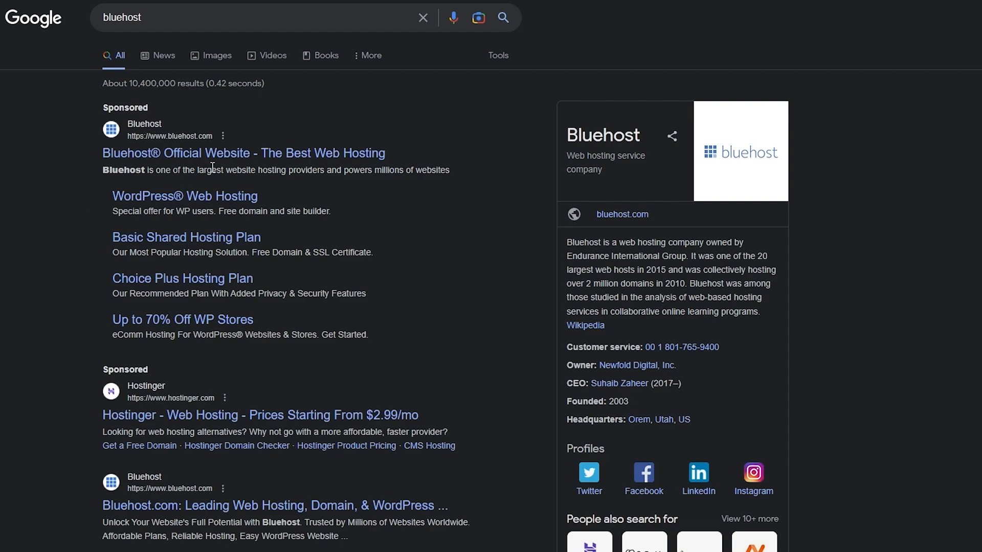
- Open the Hostinger site from the Bluehost search results and go to its WordPress Hosting plans
{"action": "left_click", "coordinate": [187, 418]}
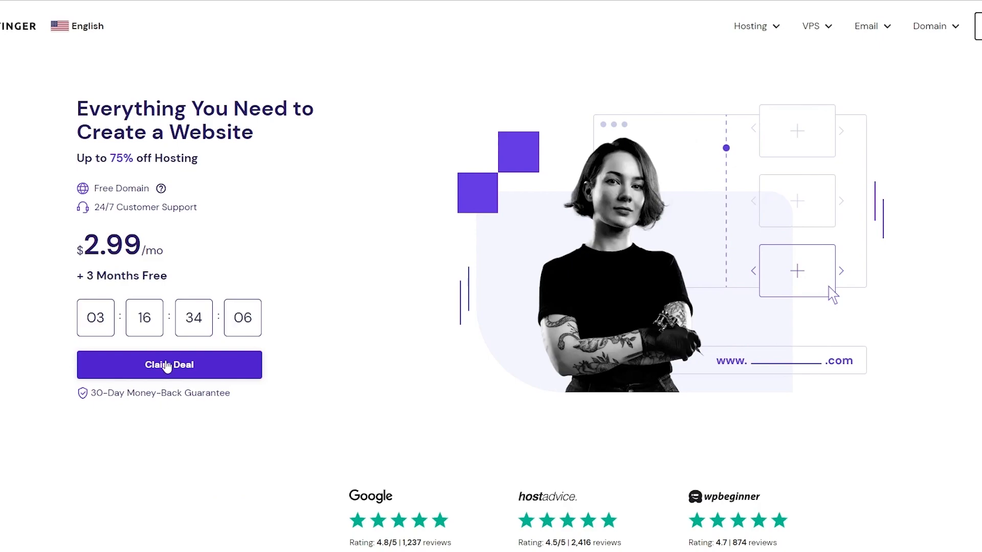
{"action": "left_click", "coordinate": [771, 30]}
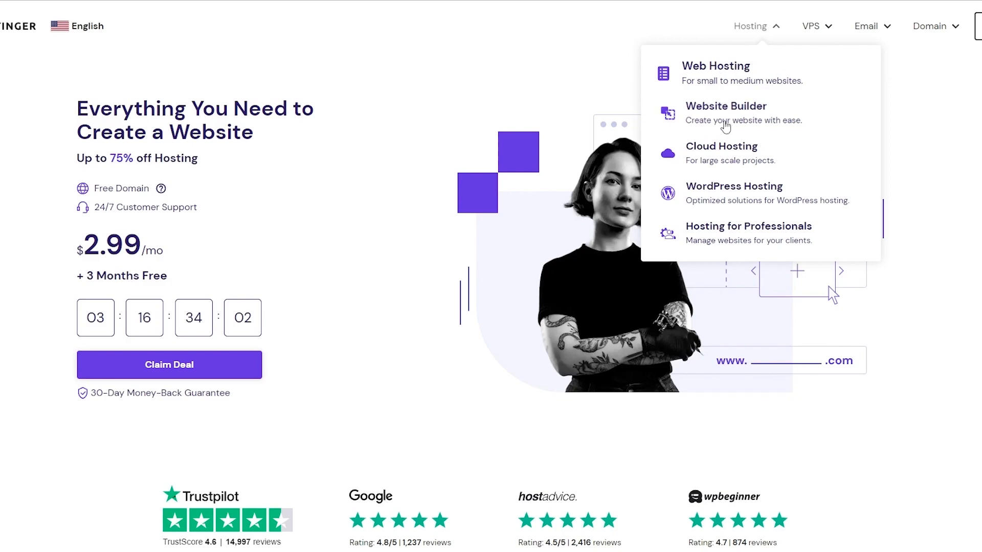
{"action": "left_click", "coordinate": [717, 203]}
{"action": "scroll", "coordinate": [468, 290], "scroll_direction": "down", "scroll_amount": 1}
{"action": "scroll", "coordinate": [468, 289], "scroll_direction": "down", "scroll_amount": 4}
{"action": "scroll", "coordinate": [372, 414], "scroll_direction": "down", "scroll_amount": 4}
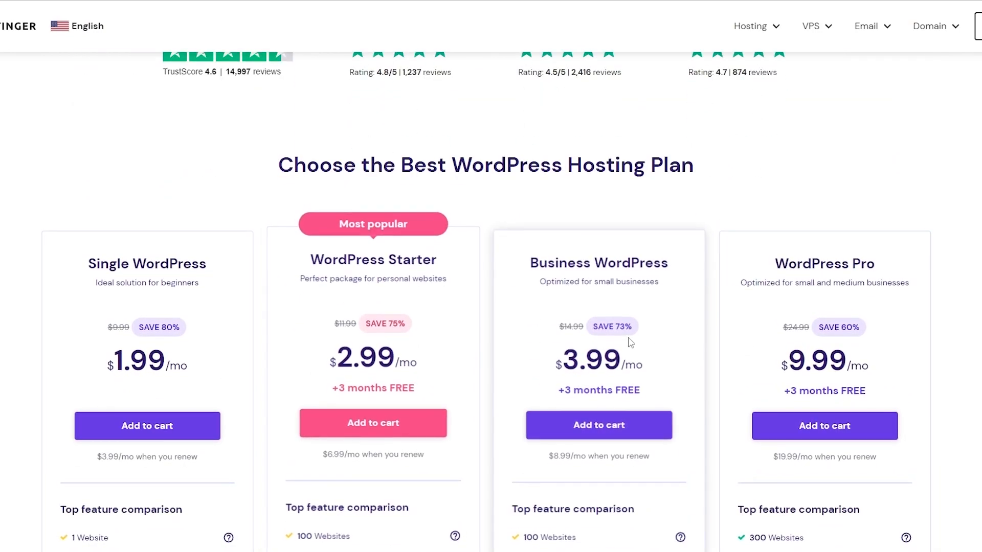
{"action": "scroll", "coordinate": [644, 343], "scroll_direction": "down", "scroll_amount": 1}
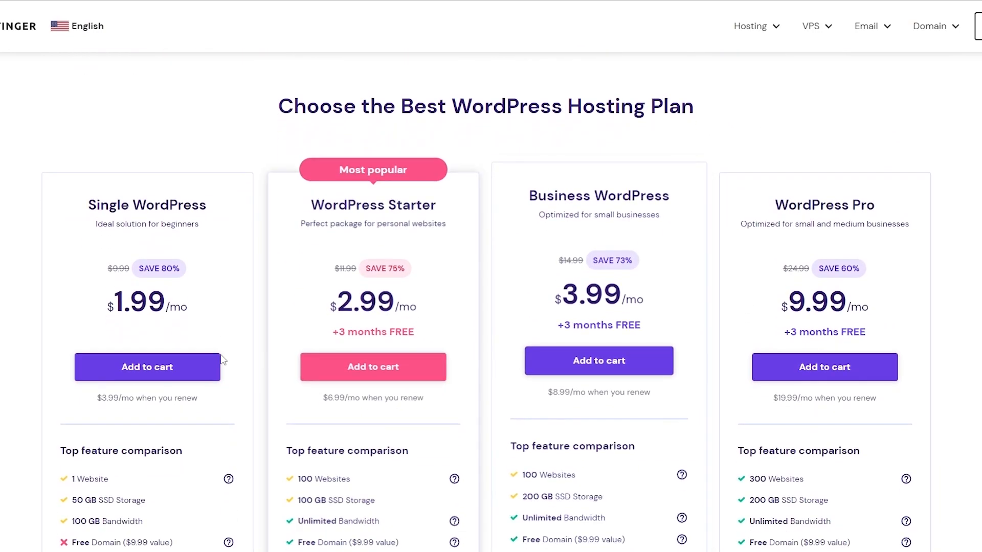
- Compare the features of the WordPress hosting plans, especially the free domain in Single WordPress and WordPress Starter
{"action": "left_click", "coordinate": [151, 369]}
{"action": "scroll", "coordinate": [151, 369], "scroll_direction": "down", "scroll_amount": 1}
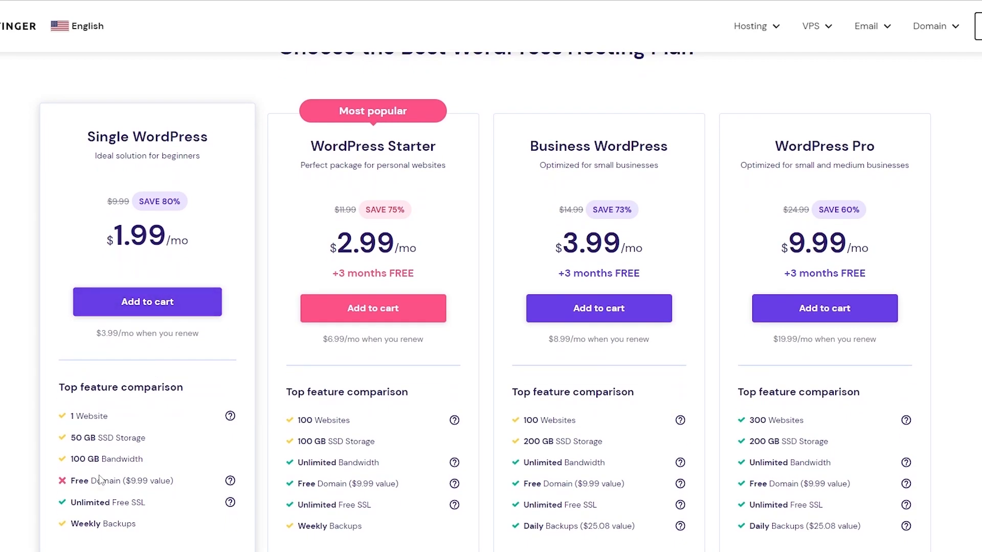
{"action": "mouse_move", "coordinate": [71, 482]}
{"action": "left_mouse_down"}
{"action": "mouse_move", "coordinate": [119, 486]}
{"action": "mouse_move", "coordinate": [73, 480]}
{"action": "left_mouse_up"}
{"action": "left_click_drag", "start_coordinate": [356, 482], "coordinate": [397, 483]}
{"action": "scroll", "coordinate": [395, 489], "scroll_direction": "down", "scroll_amount": 5}
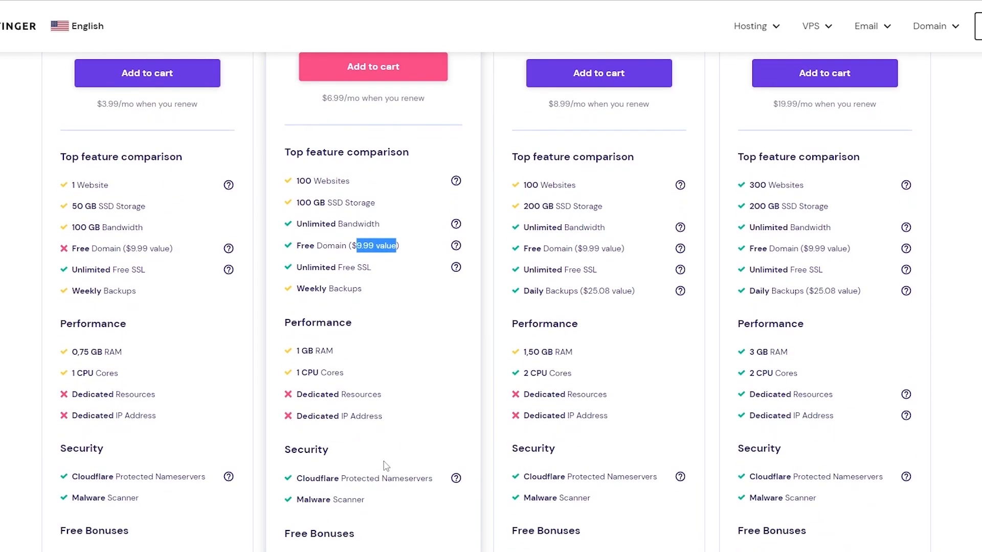
{"action": "scroll", "coordinate": [384, 465], "scroll_direction": "down", "scroll_amount": 1}
{"action": "scroll", "coordinate": [384, 463], "scroll_direction": "up", "scroll_amount": 8}
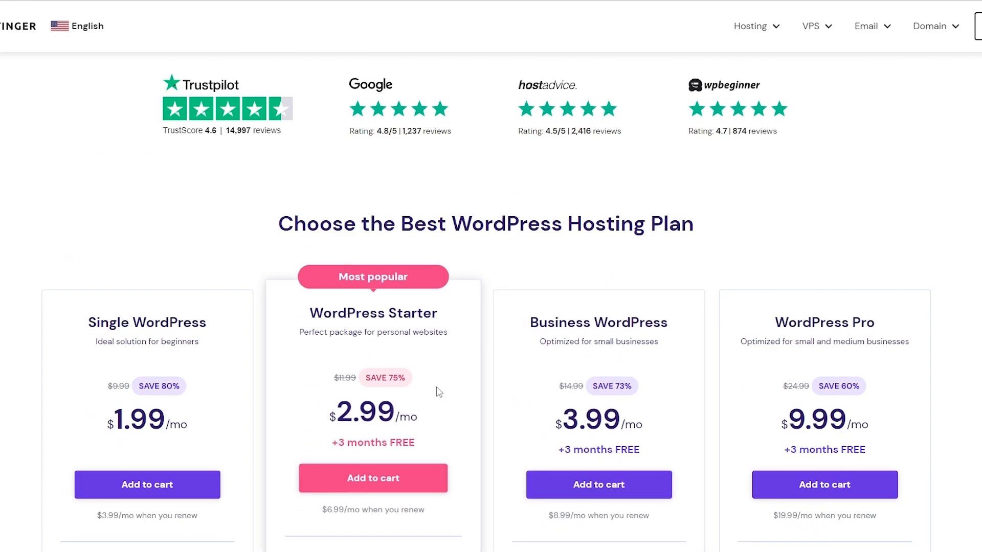
{"action": "scroll", "coordinate": [438, 392], "scroll_direction": "up", "scroll_amount": 8}
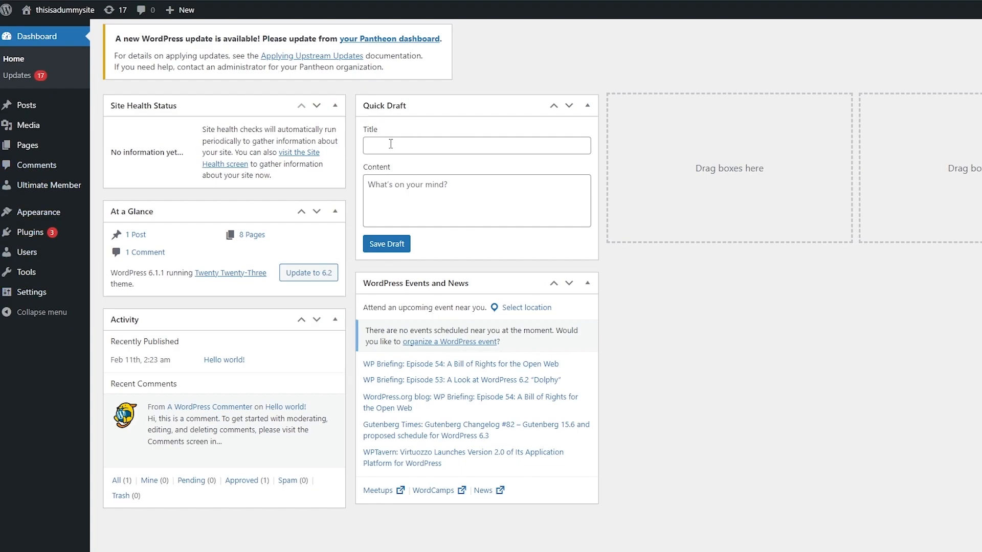
- In the WordPress dashboard, search for "elementor" among new plugins and install Elementor Website Builder
{"action": "mouse_move", "coordinate": [40, 239]}
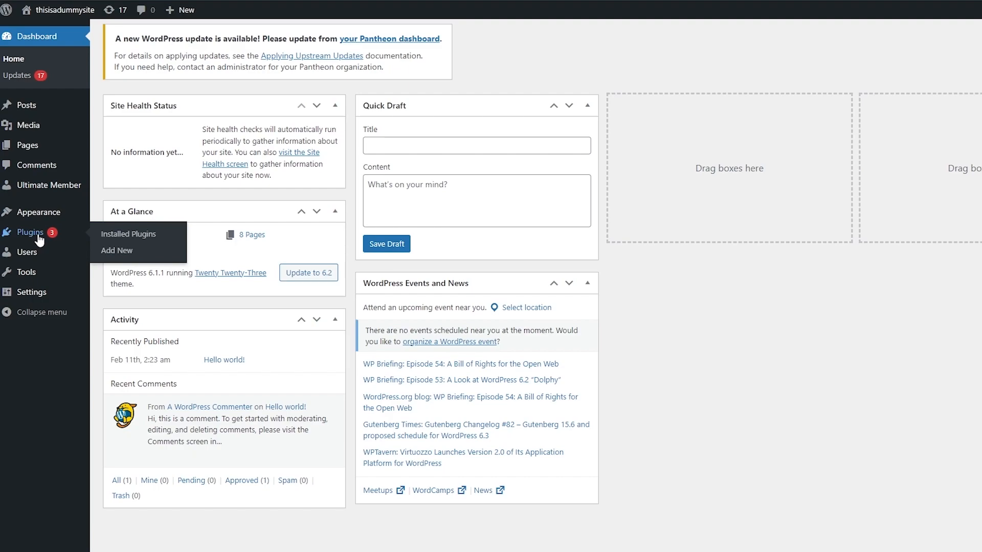
{"action": "left_click", "coordinate": [39, 239]}
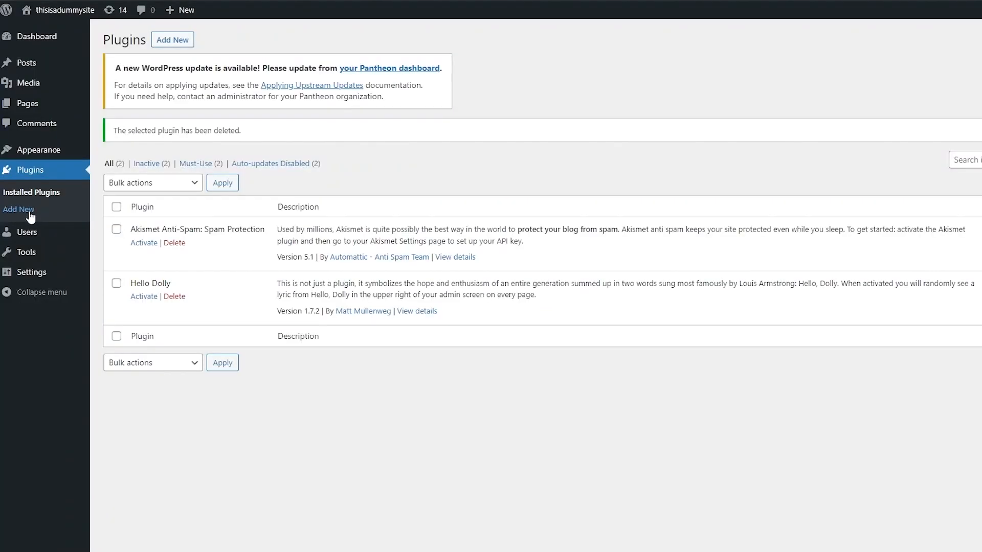
{"action": "left_click", "coordinate": [25, 209]}
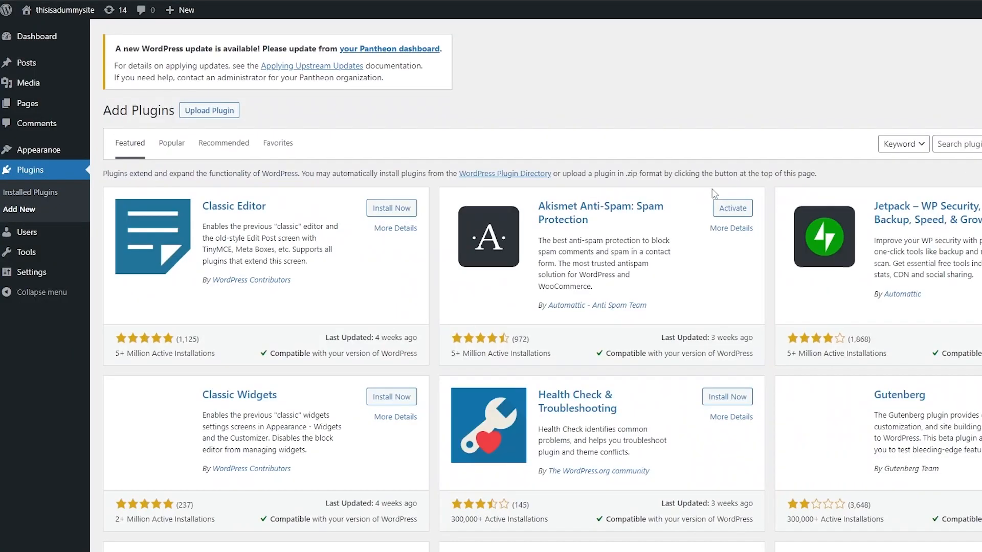
{"action": "scroll", "coordinate": [665, 230], "scroll_direction": "down", "scroll_amount": 4}
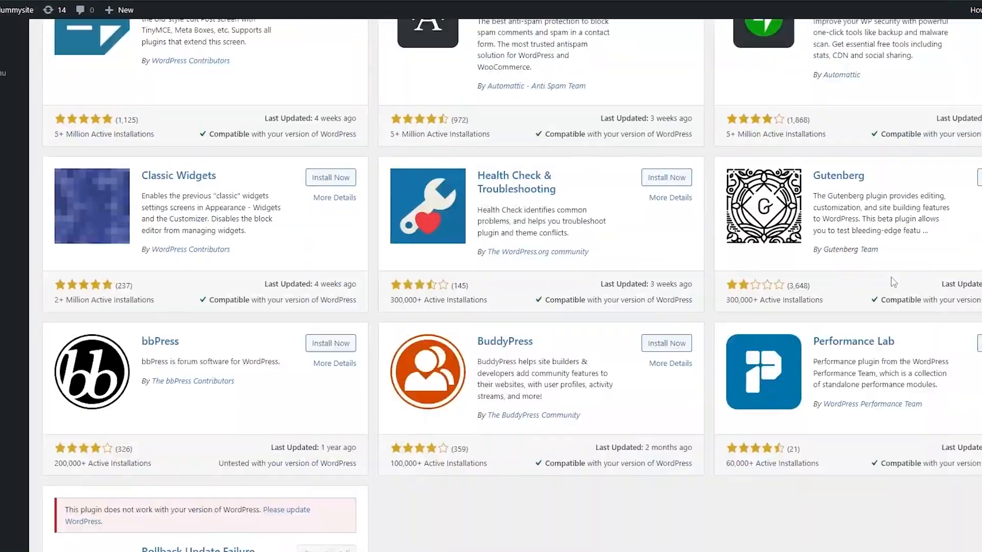
{"action": "scroll", "coordinate": [895, 282], "scroll_direction": "up", "scroll_amount": 4}
{"action": "left_click", "coordinate": [861, 142]}
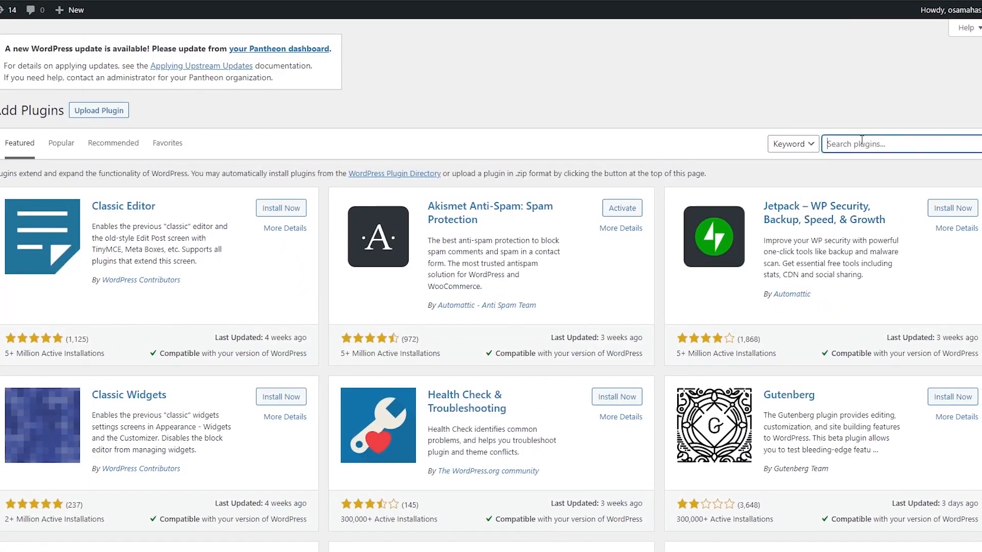
{"action": "type", "text": "elementor"}
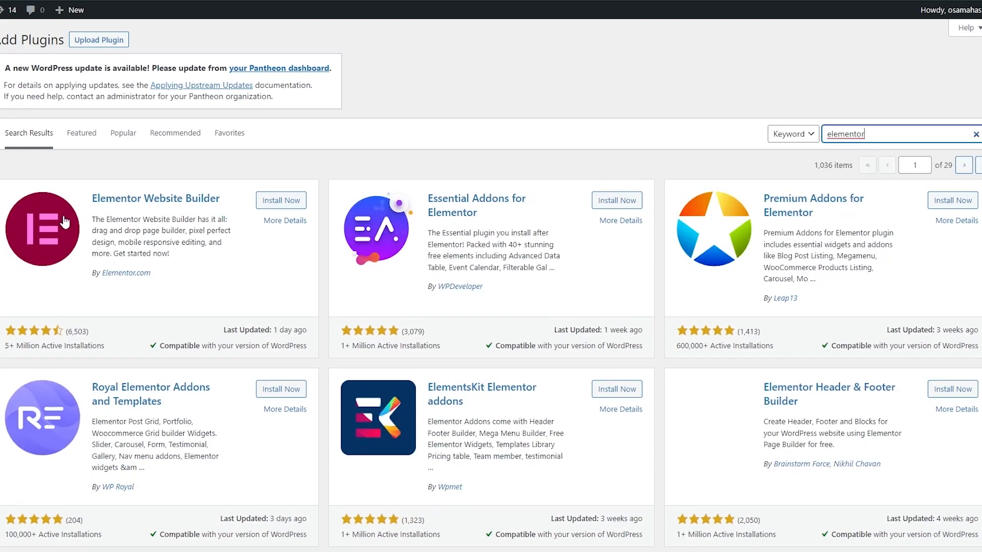
{"action": "left_click", "coordinate": [274, 201]}
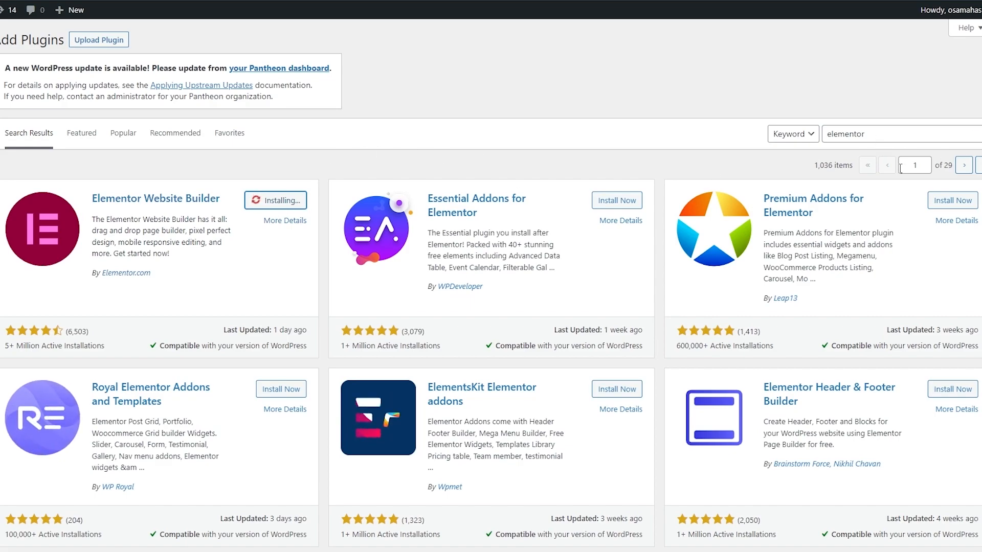
- Search for the "yoast" plugin, then install and activate Yoast SEO
{"action": "double_click", "coordinate": [869, 135]}
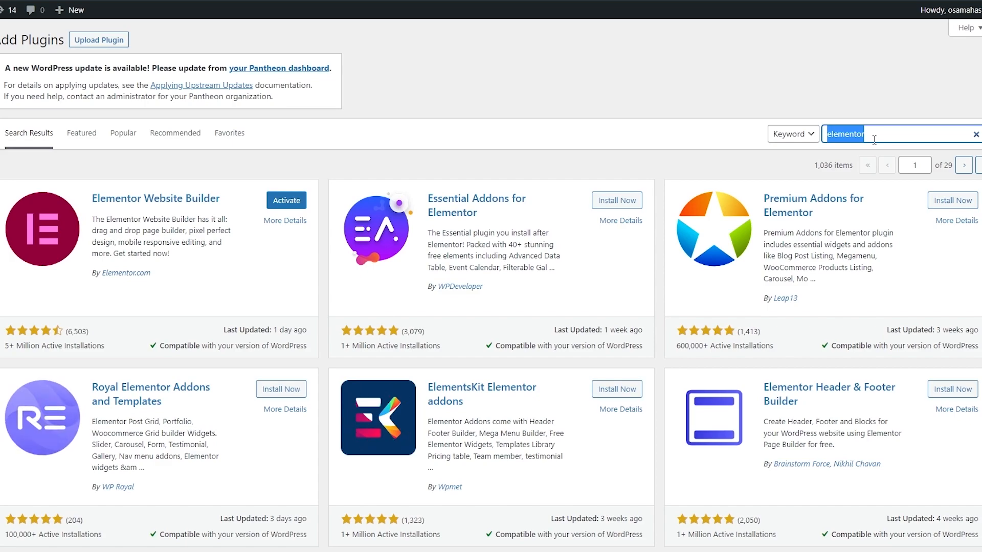
{"action": "type", "text": "yoast"}
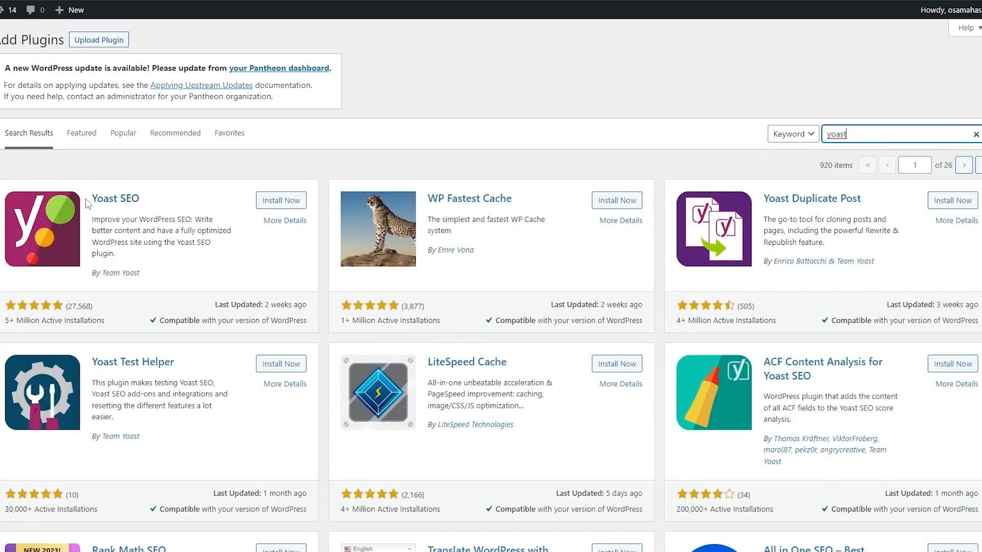
{"action": "left_click", "coordinate": [282, 201]}
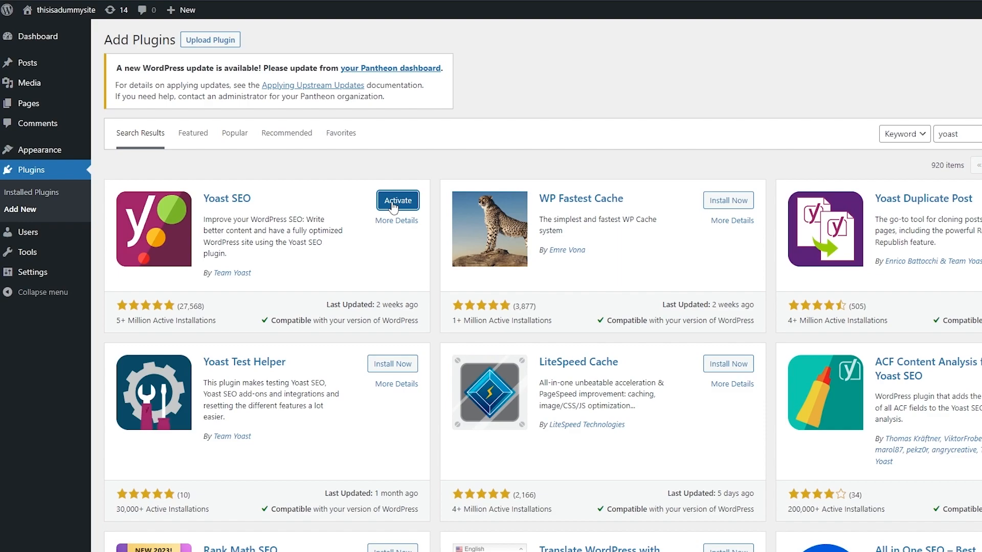
{"action": "left_click", "coordinate": [392, 202]}
- Activate the Elementor plugin from the list of installed plugins
{"action": "mouse_move", "coordinate": [24, 180]}
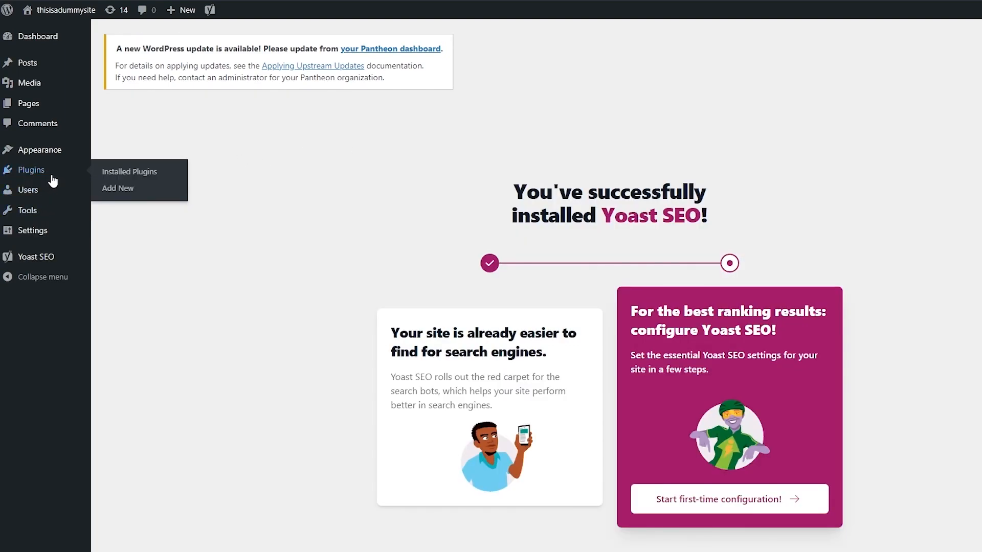
{"action": "left_click", "coordinate": [49, 180]}
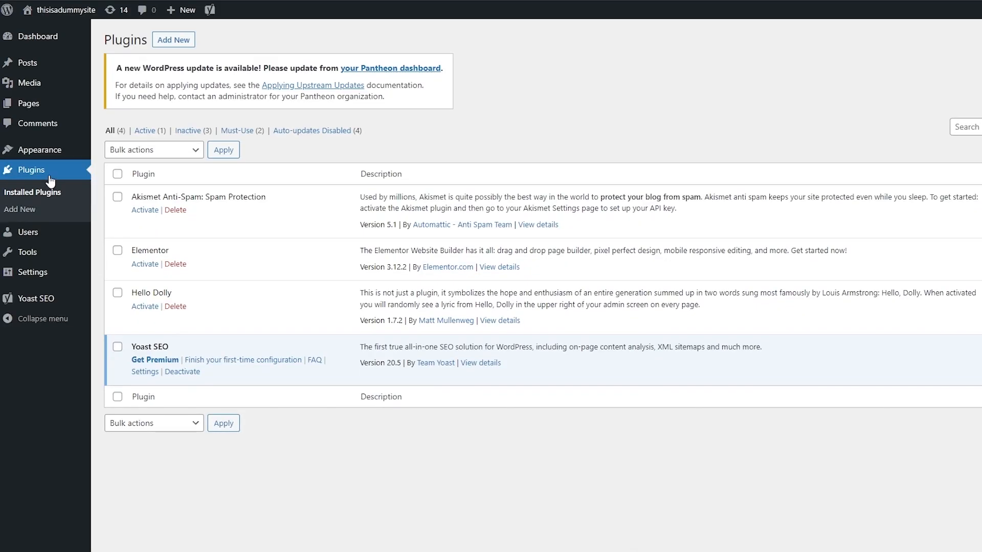
{"action": "left_click", "coordinate": [145, 264]}
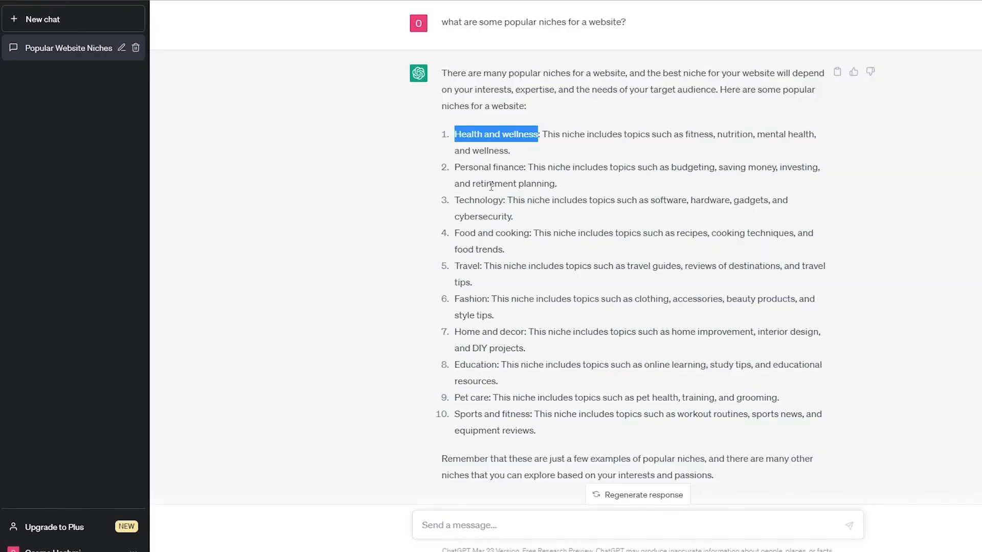
- In ChatGPT, ask "Create a diet plan for Health and Wealness" and "food with low calories", and select the diet-plan answer's text
{"action": "left_click", "coordinate": [488, 522]}
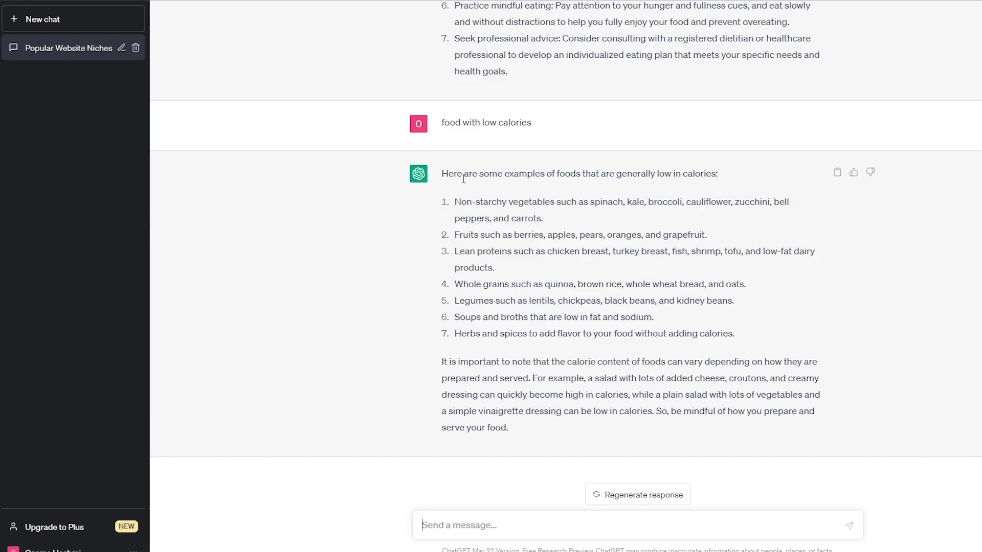
{"action": "scroll", "coordinate": [460, 379], "scroll_direction": "up", "scroll_amount": 7}
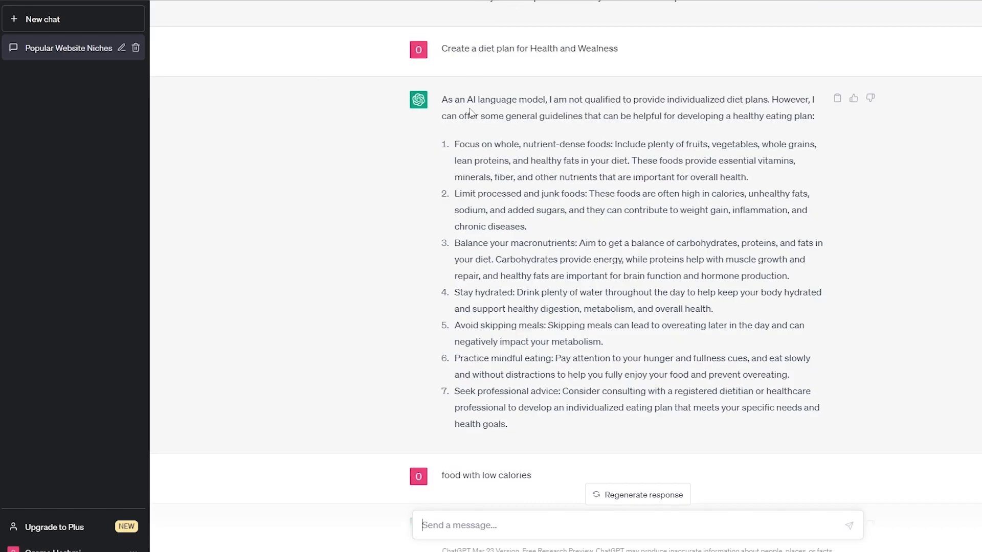
{"action": "mouse_move", "coordinate": [479, 115]}
{"action": "left_mouse_down"}
{"action": "mouse_move", "coordinate": [588, 178]}
{"action": "mouse_move", "coordinate": [556, 210]}
{"action": "mouse_move", "coordinate": [557, 359]}
{"action": "mouse_move", "coordinate": [543, 410]}
{"action": "mouse_move", "coordinate": [523, 429]}
{"action": "left_mouse_up"}
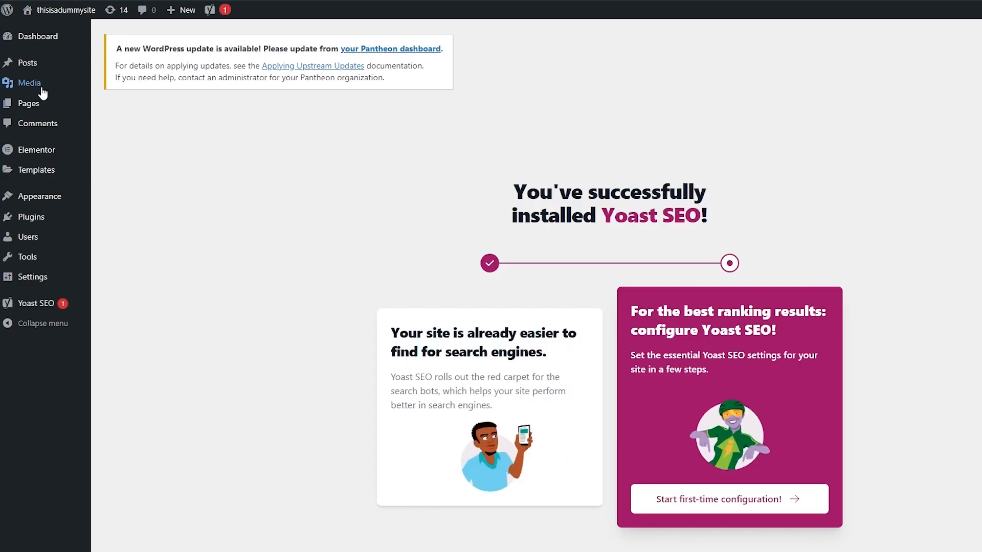
- Back in WordPress, look over the site's existing pages and start adding a new page
{"action": "left_click", "coordinate": [40, 103]}
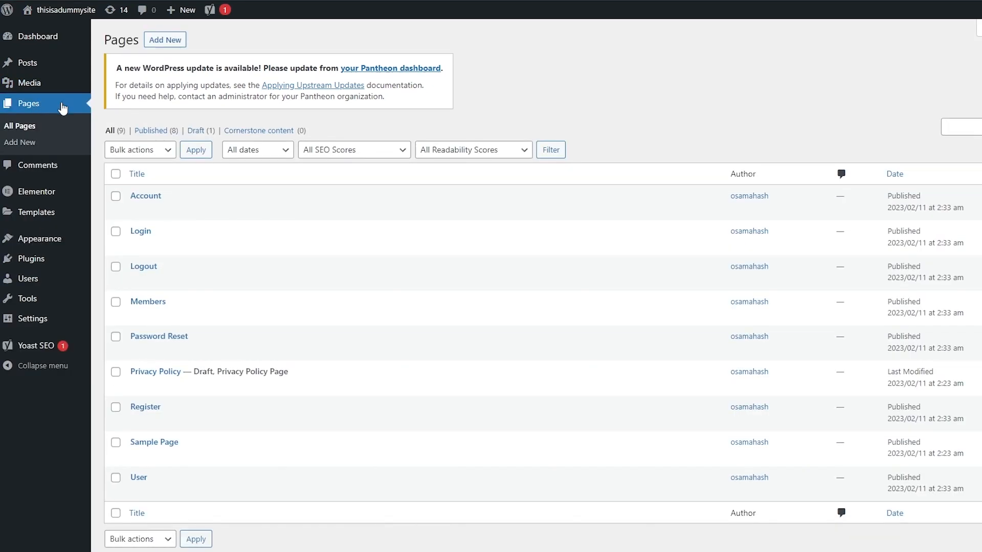
{"action": "scroll", "coordinate": [164, 399], "scroll_direction": "down", "scroll_amount": 2}
{"action": "scroll", "coordinate": [171, 469], "scroll_direction": "up", "scroll_amount": 2}
{"action": "left_click", "coordinate": [166, 44]}
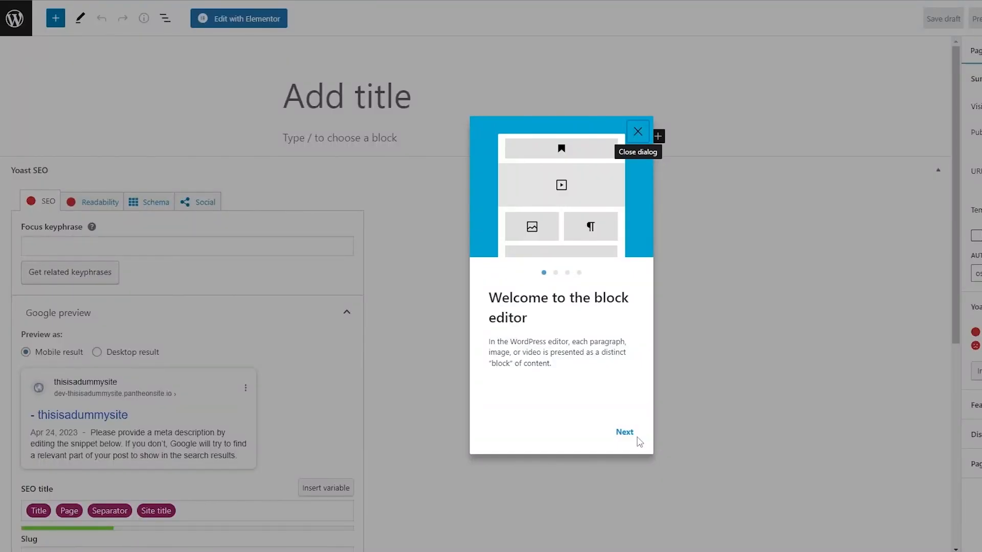
- Dismiss the block editor's welcome guide, open the new page in Elementor, and acknowledge the Yoast SEO for Elementor notice
{"action": "left_click", "coordinate": [625, 432]}
{"action": "left_click", "coordinate": [624, 432]}
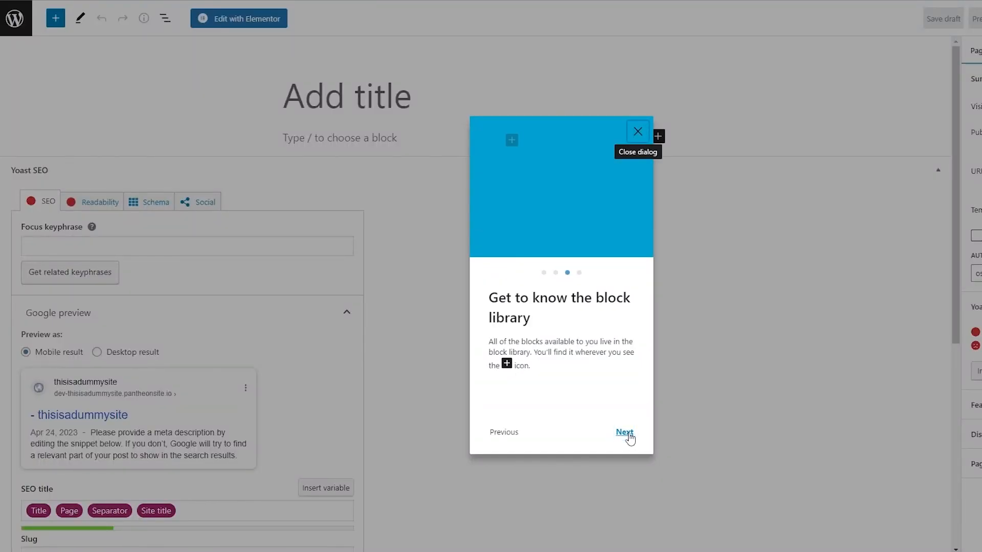
{"action": "left_click", "coordinate": [636, 132]}
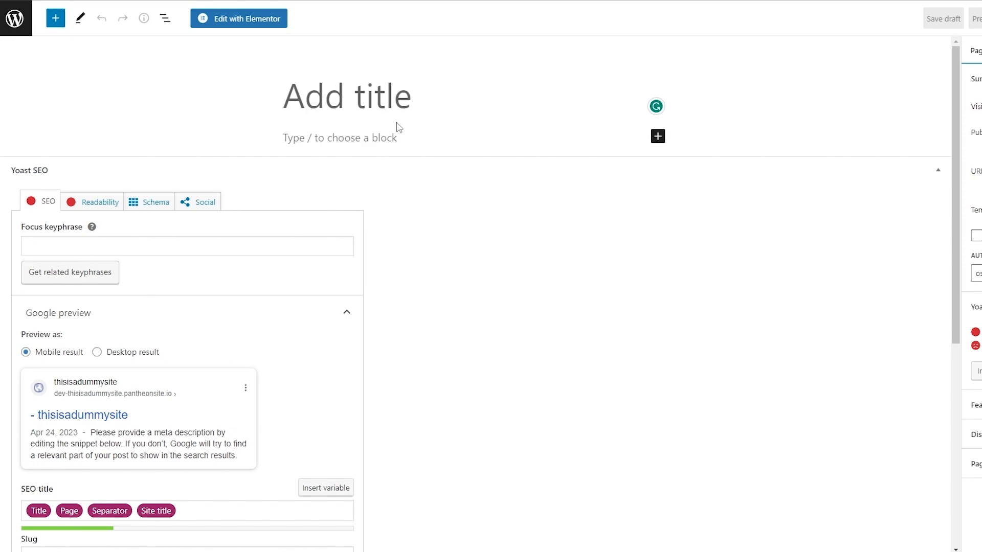
{"action": "left_click", "coordinate": [244, 20]}
{"action": "scroll", "coordinate": [367, 302], "scroll_direction": "down", "scroll_amount": 2}
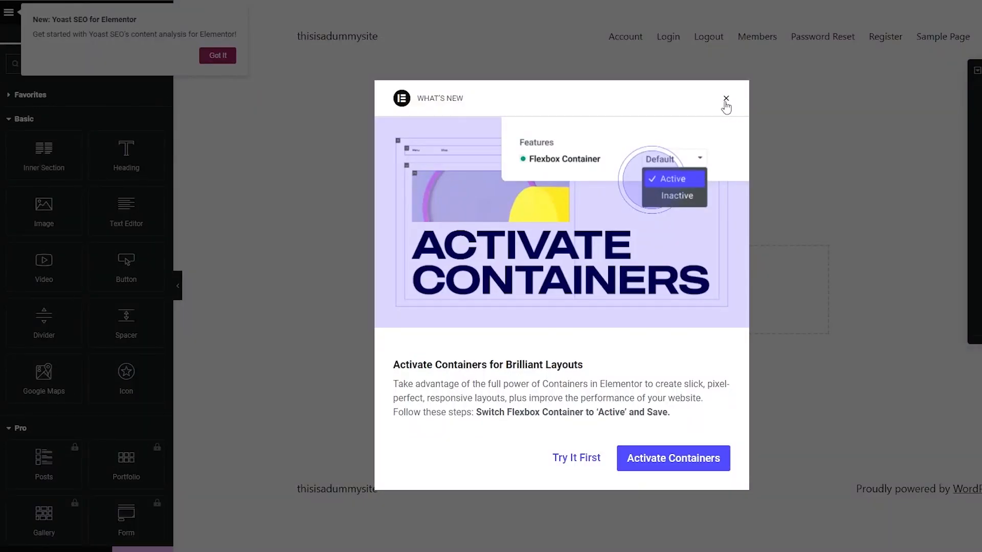
{"action": "left_click", "coordinate": [725, 102]}
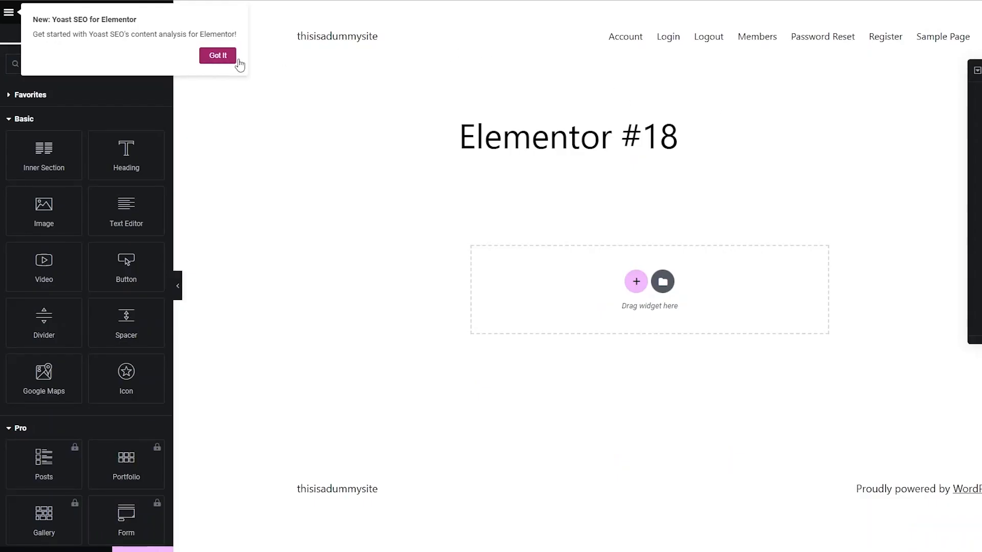
{"action": "left_click", "coordinate": [219, 60]}
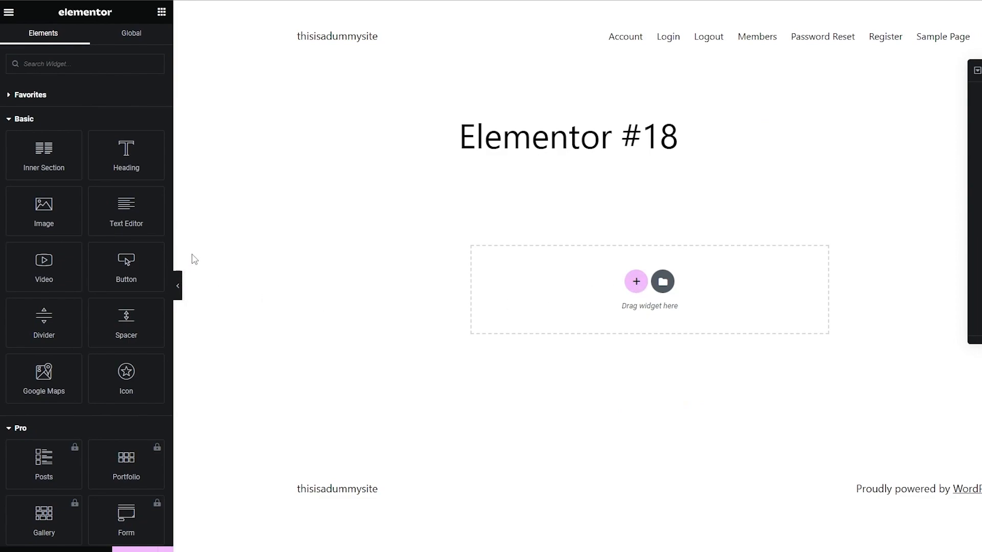
- Add a single-column section below the page title and return to the list of widgets
{"action": "left_click_drag", "start_coordinate": [137, 153], "coordinate": [635, 188]}
{"action": "left_click", "coordinate": [639, 283]}
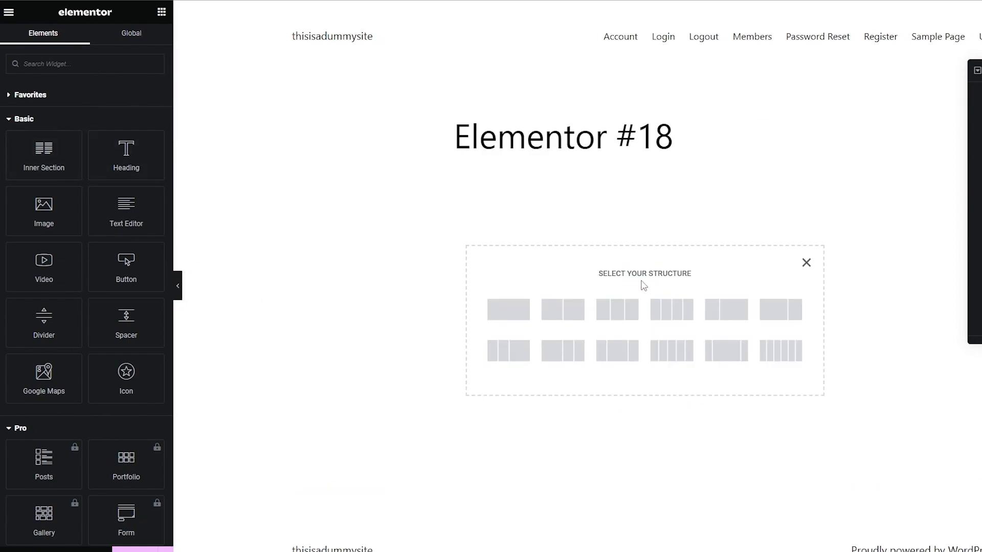
{"action": "left_click", "coordinate": [504, 307]}
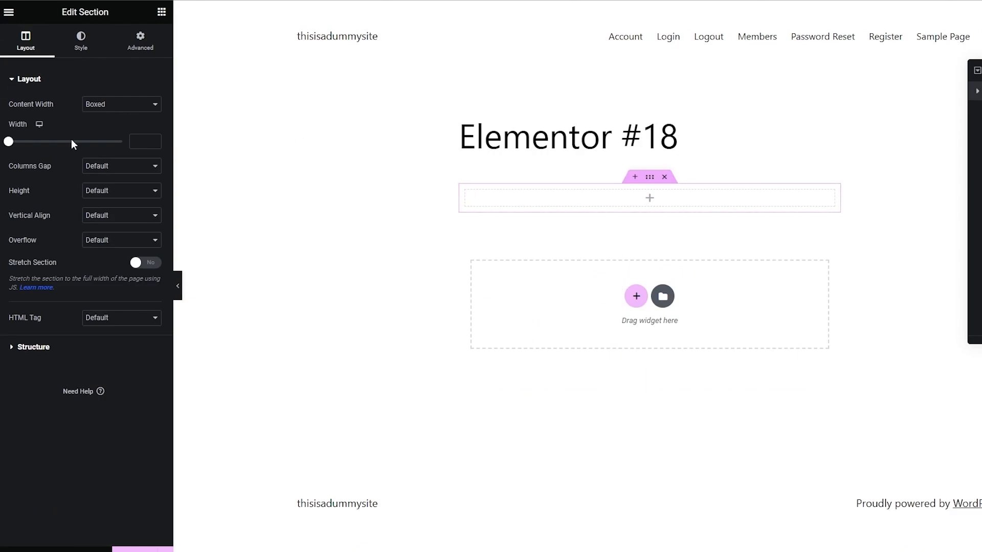
{"action": "left_click", "coordinate": [335, 211]}
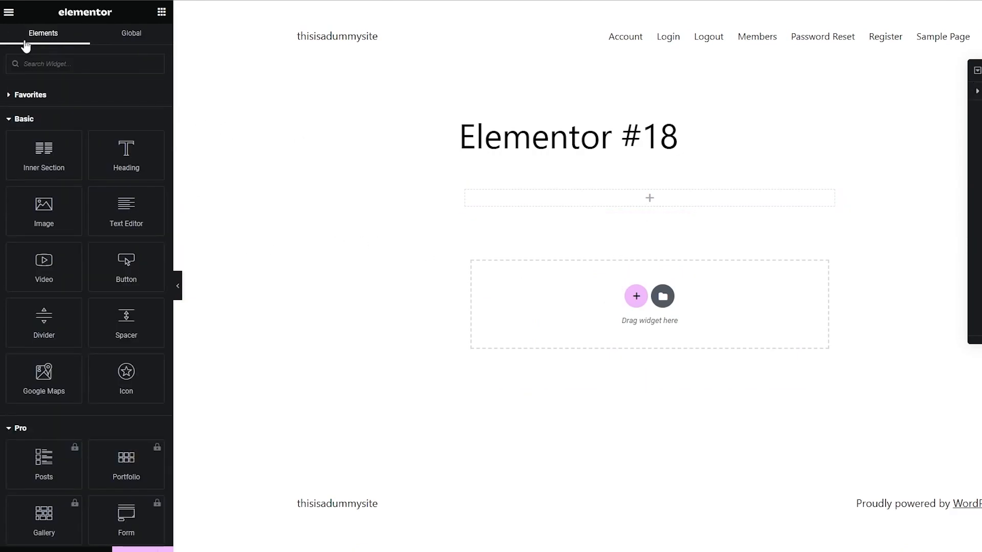
- Place a Heading widget in the empty section and set its text to "How To Stay Healthy"
{"action": "left_click_drag", "start_coordinate": [116, 146], "coordinate": [655, 196]}
{"action": "triple_click", "coordinate": [592, 233]}
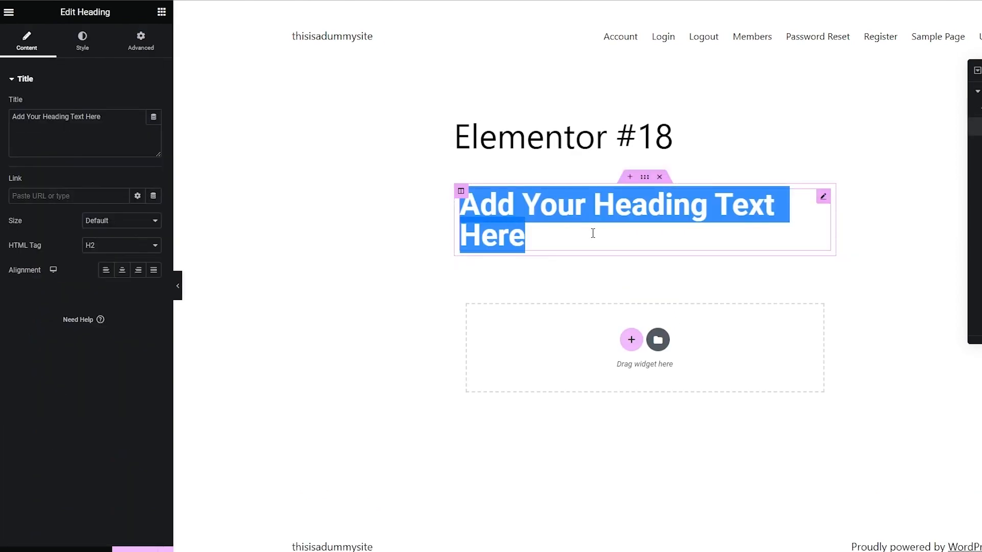
{"action": "type", "text": "How T"}
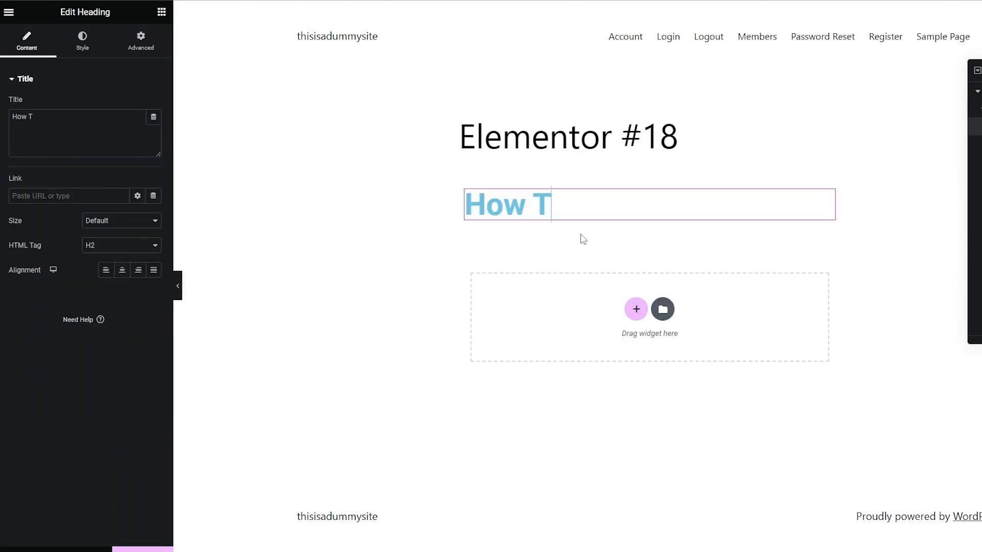
{"action": "type", "text": "o Stay Healthy"}
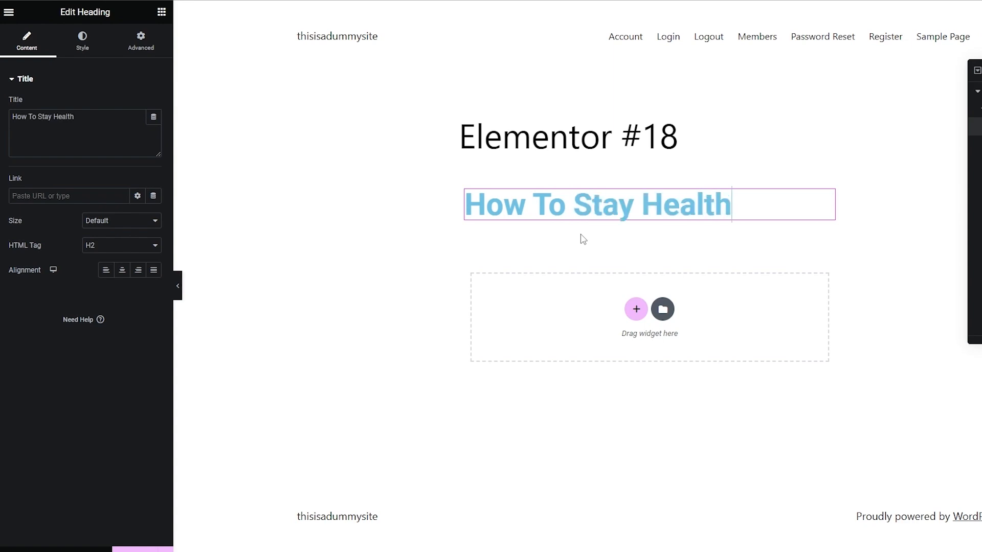
{"action": "left_click", "coordinate": [342, 309]}
- Add a single-column section with a Text Editor widget below the heading, replacing its placeholder text with the copied ChatGPT diet plan
{"action": "left_click", "coordinate": [636, 309]}
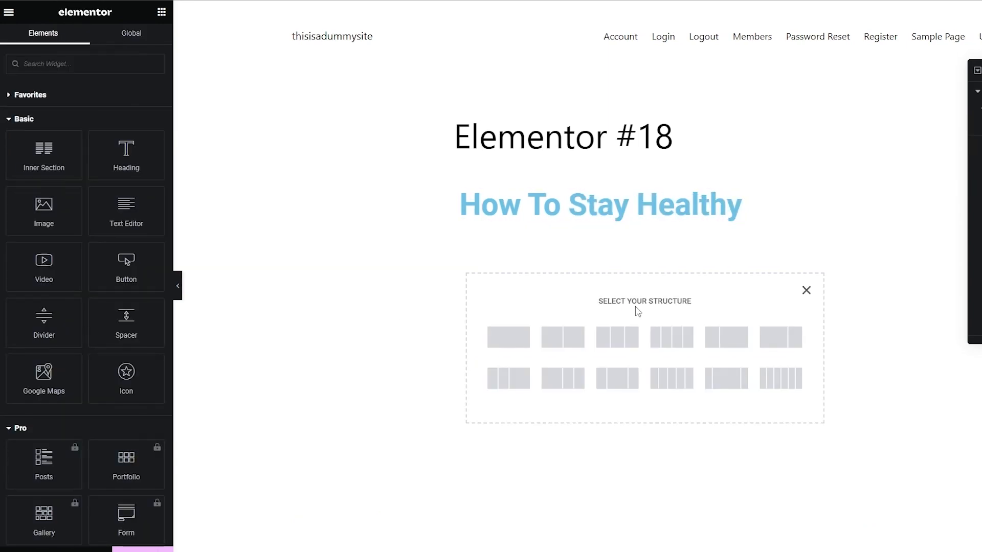
{"action": "left_click", "coordinate": [522, 344]}
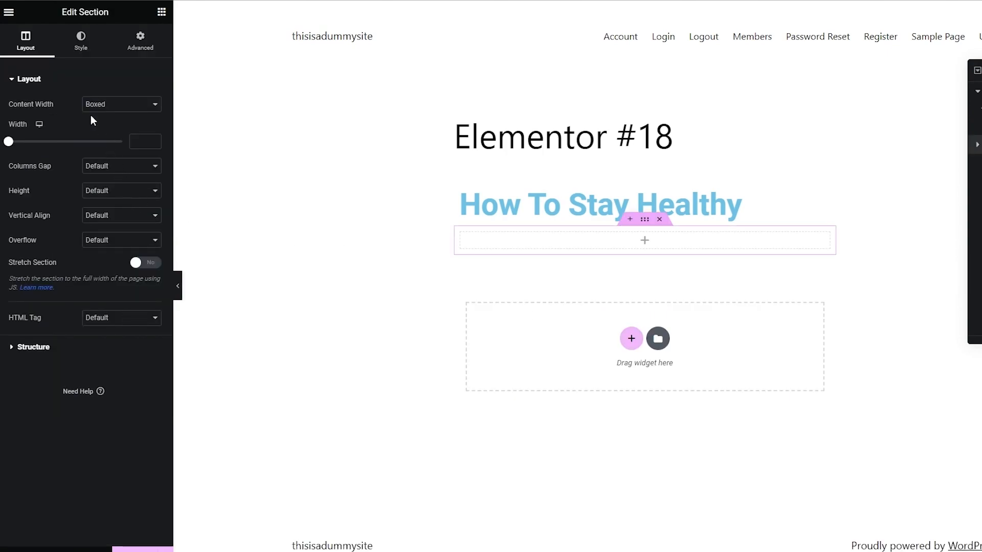
{"action": "left_click", "coordinate": [251, 121]}
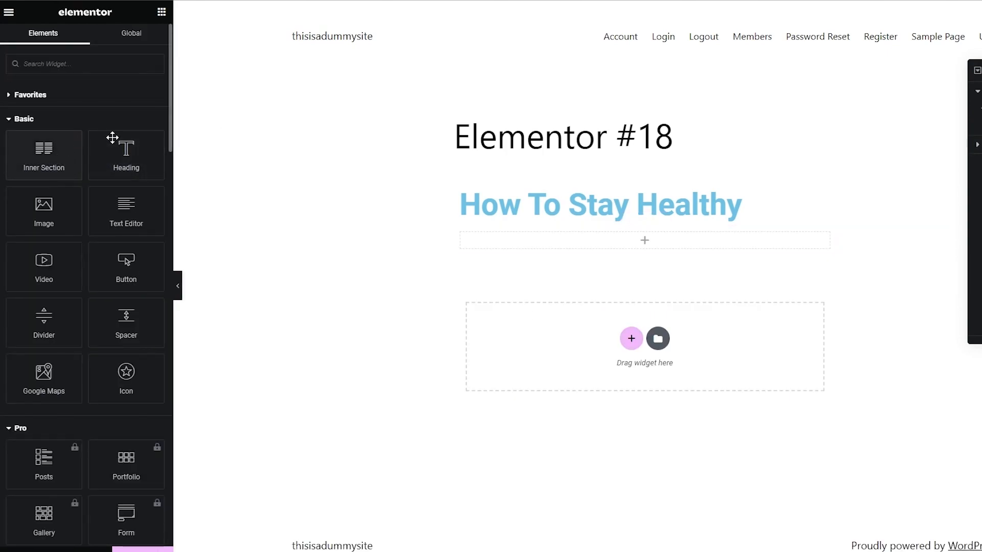
{"action": "left_click_drag", "start_coordinate": [127, 209], "coordinate": [663, 240]}
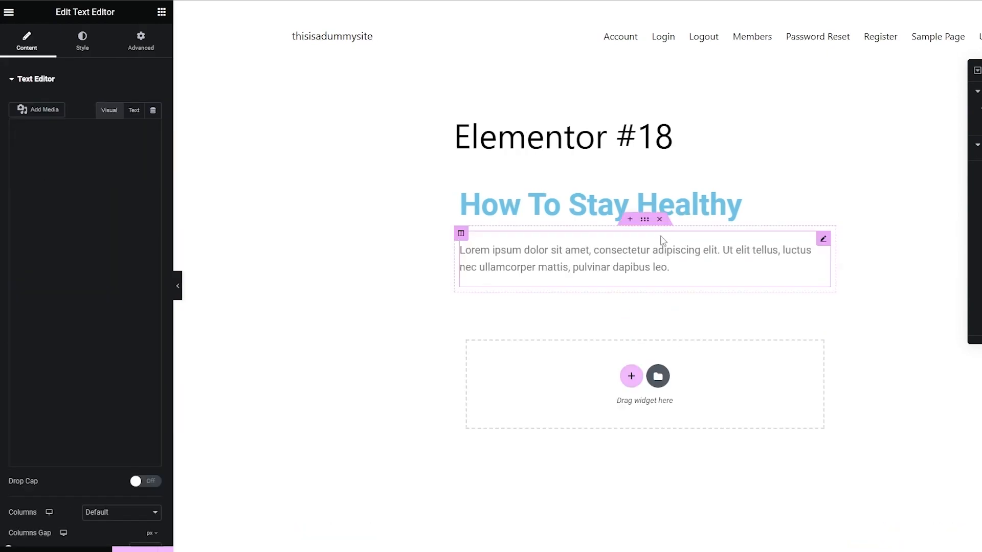
{"action": "left_click_drag", "start_coordinate": [708, 275], "coordinate": [365, 251]}
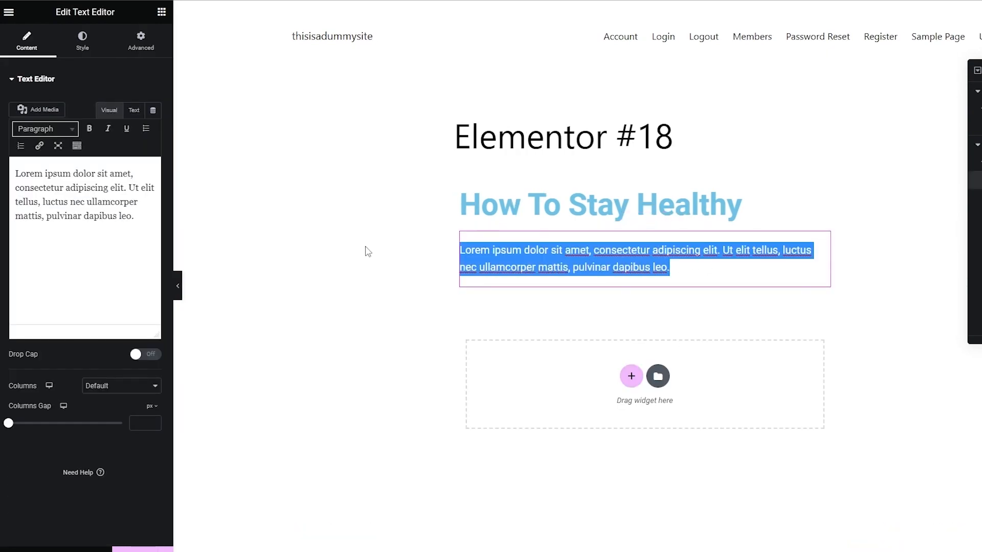
{"action": "key", "text": "ctrl+v"}
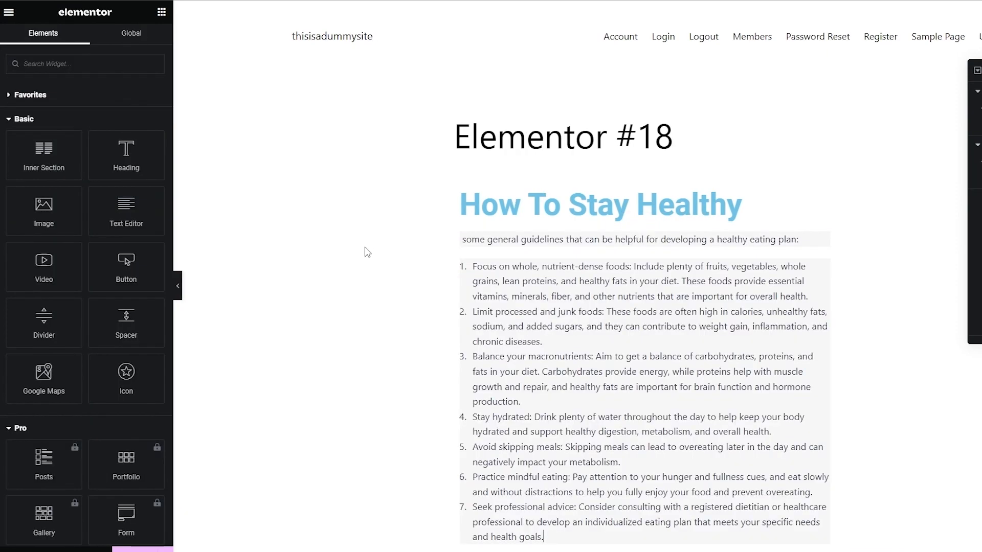
- Reapply numbered-list formatting to the pasted diet guidelines, working from the "Limit processed and junk foods" item
{"action": "double_click", "coordinate": [607, 292]}
{"action": "scroll", "coordinate": [605, 290], "scroll_direction": "down", "scroll_amount": 2}
{"action": "left_click", "coordinate": [606, 289]}
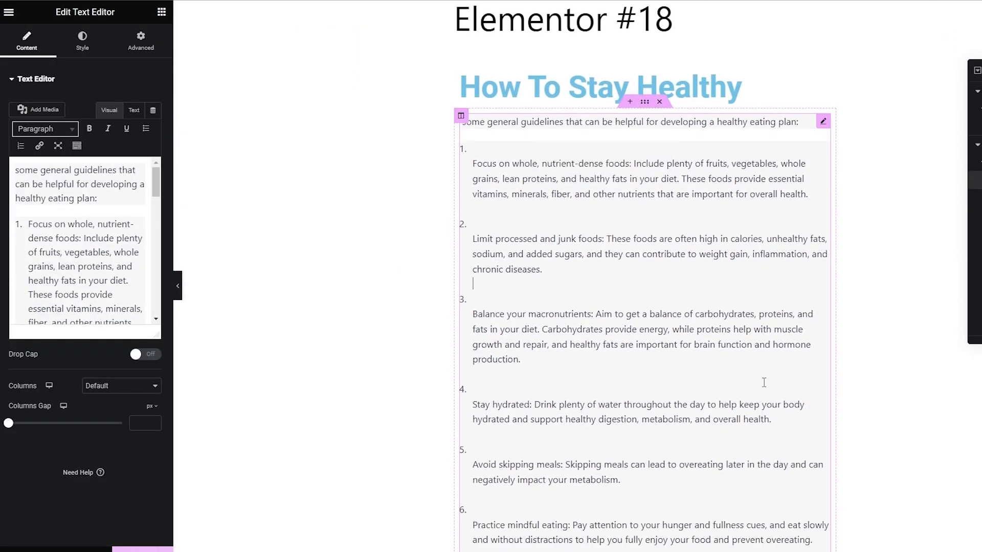
{"action": "scroll", "coordinate": [623, 337], "scroll_direction": "down", "scroll_amount": 3}
{"action": "scroll", "coordinate": [102, 214], "scroll_direction": "down", "scroll_amount": 3}
{"action": "left_click", "coordinate": [68, 238]}
{"action": "left_click", "coordinate": [20, 149]}
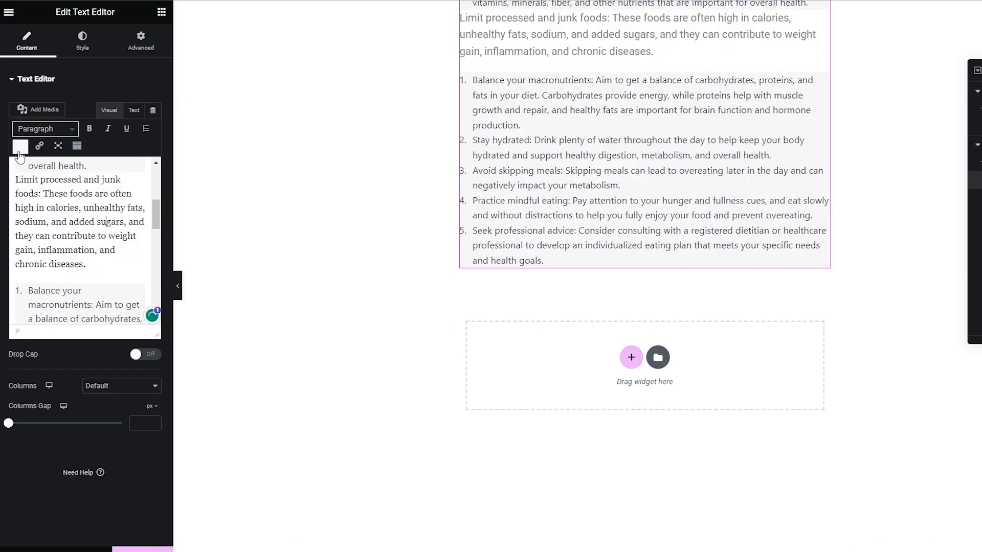
{"action": "left_click", "coordinate": [20, 148]}
{"action": "scroll", "coordinate": [523, 330], "scroll_direction": "up", "scroll_amount": 5}
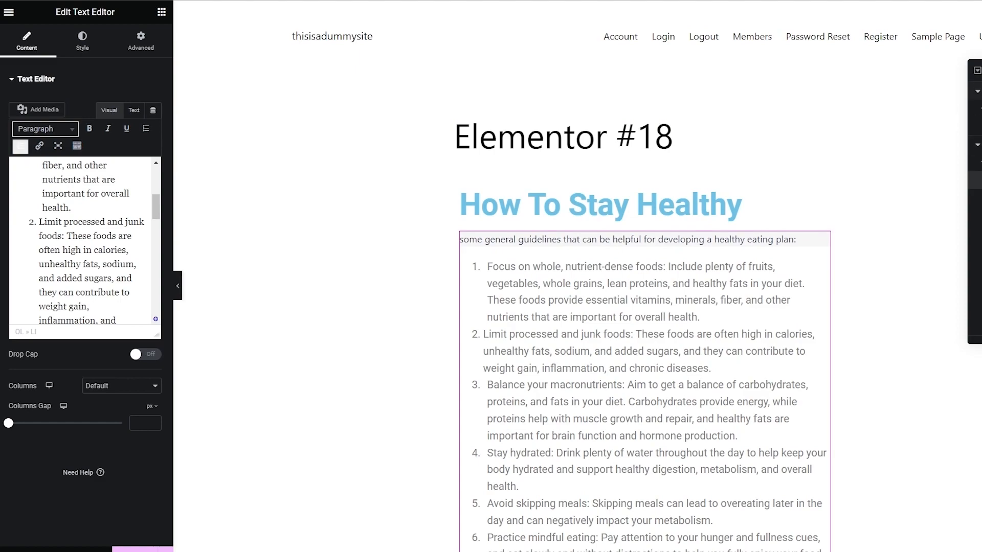
{"action": "key", "text": "ctrl+z"}
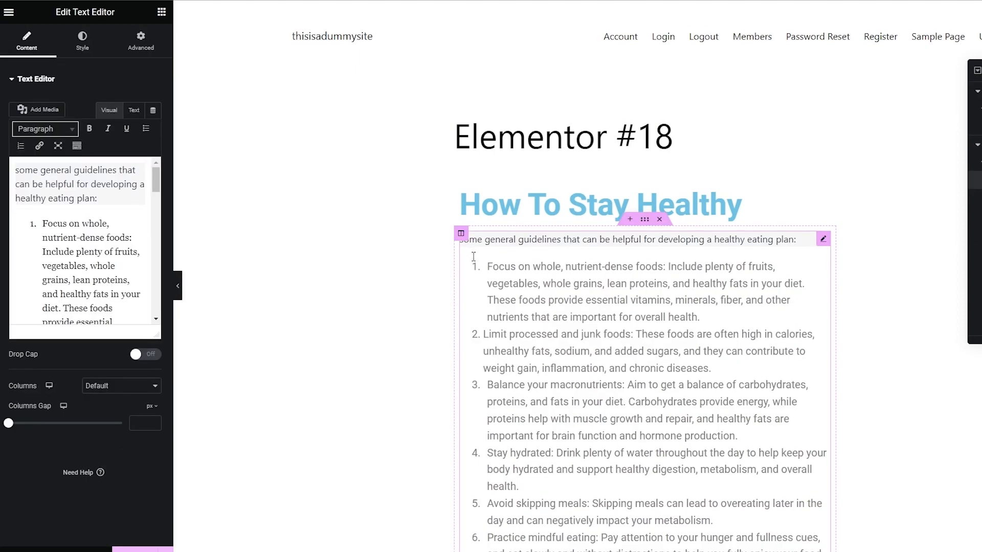
- Delete the introductory line "some general guidelines that can be helpful for developing a healthy eating plan:" above the numbered list
{"action": "triple_click", "coordinate": [774, 239]}
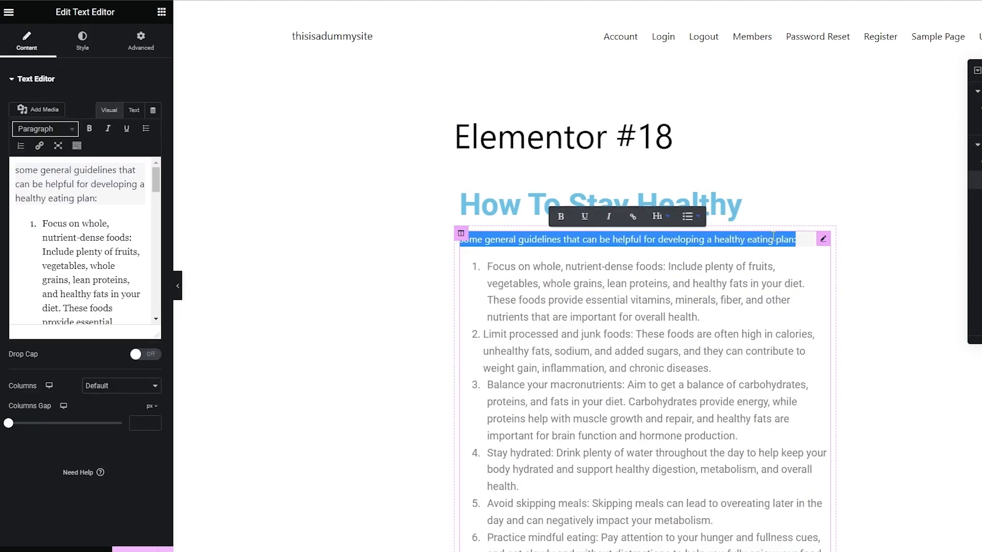
{"action": "key", "text": "BackSpace"}
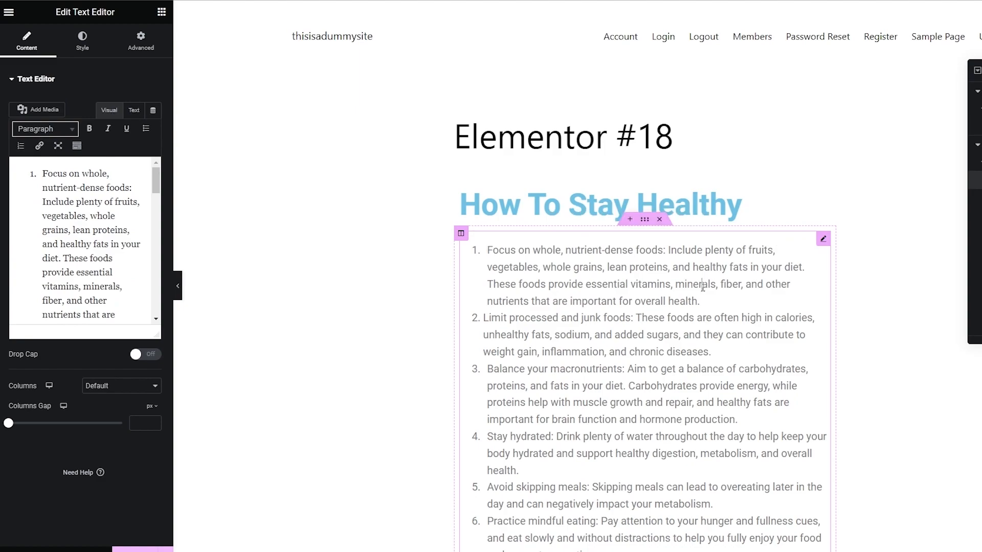
{"action": "left_click", "coordinate": [909, 287]}
- Add a single-column section below the diet guidelines and place an Image widget in it
{"action": "scroll", "coordinate": [869, 281], "scroll_direction": "down", "scroll_amount": 7}
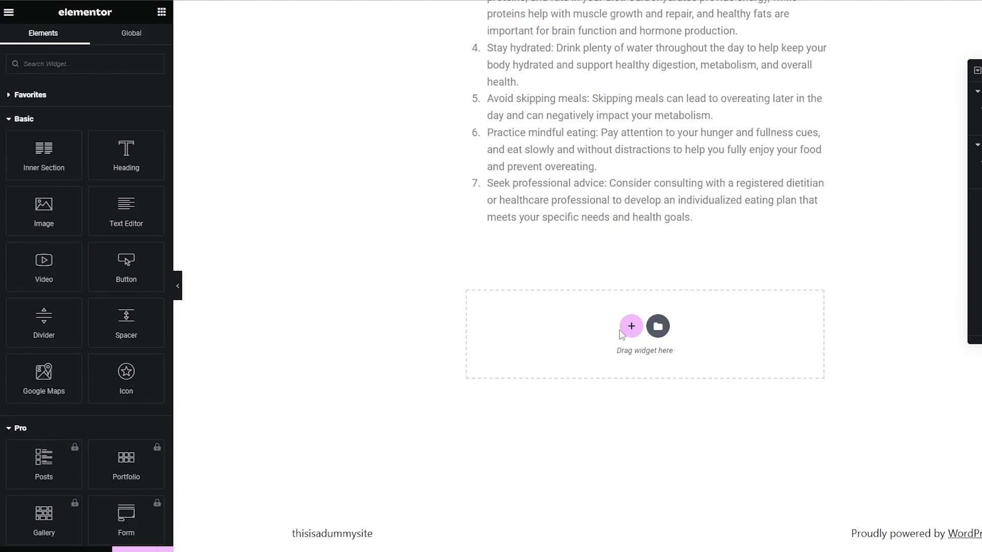
{"action": "left_click", "coordinate": [624, 331]}
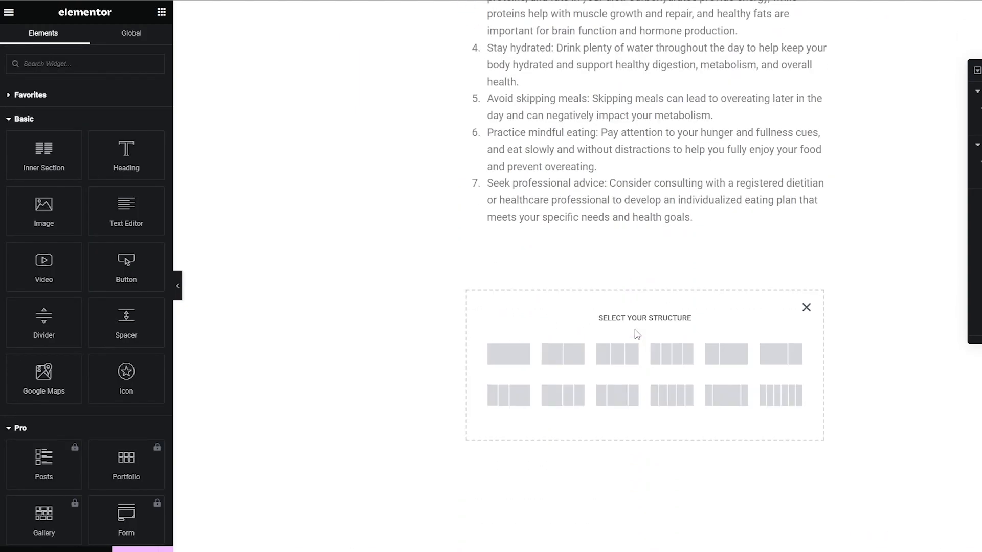
{"action": "left_click", "coordinate": [508, 359]}
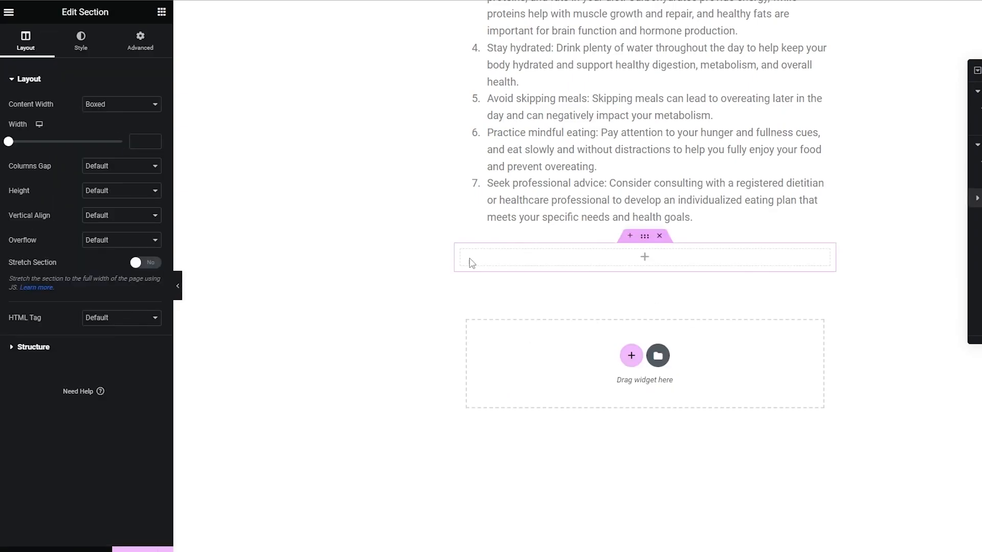
{"action": "left_click", "coordinate": [221, 116]}
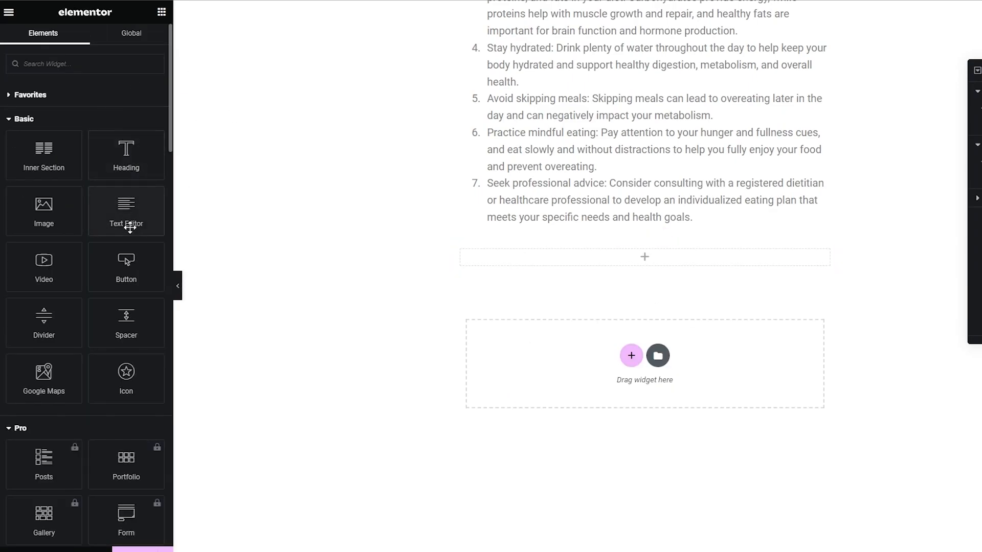
{"action": "mouse_move", "coordinate": [126, 215]}
{"action": "left_mouse_down"}
{"action": "mouse_move", "coordinate": [602, 268]}
{"action": "mouse_move", "coordinate": [632, 260]}
{"action": "mouse_move", "coordinate": [633, 268]}
{"action": "mouse_move", "coordinate": [125, 227]}
{"action": "left_mouse_up"}
{"action": "left_click_drag", "start_coordinate": [44, 211], "coordinate": [664, 265]}
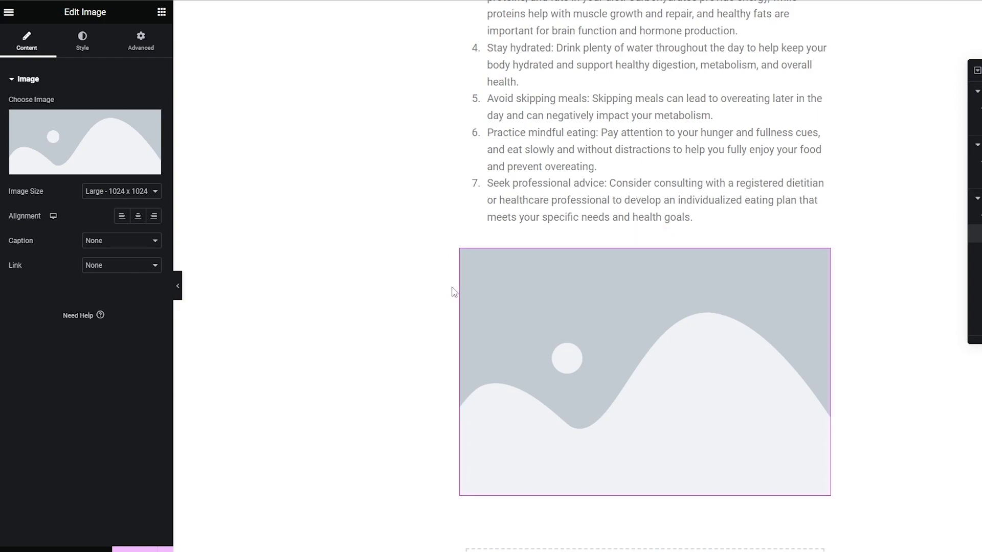
{"action": "left_click", "coordinate": [361, 285]}
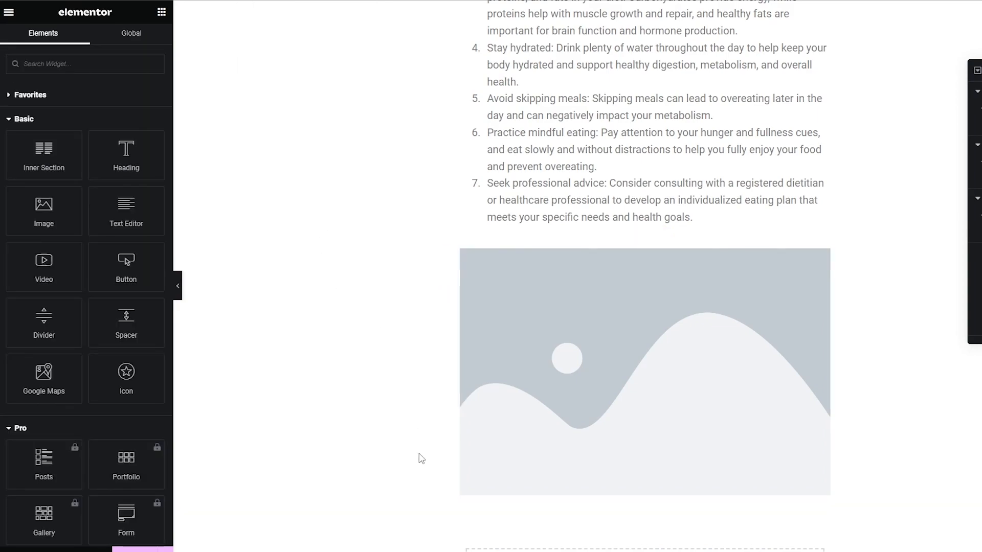
- Switch to Discord and look through the AI-generated images and their prompts in Midjourney's newbies-113 channel
{"action": "key", "text": "alt+Tab"}
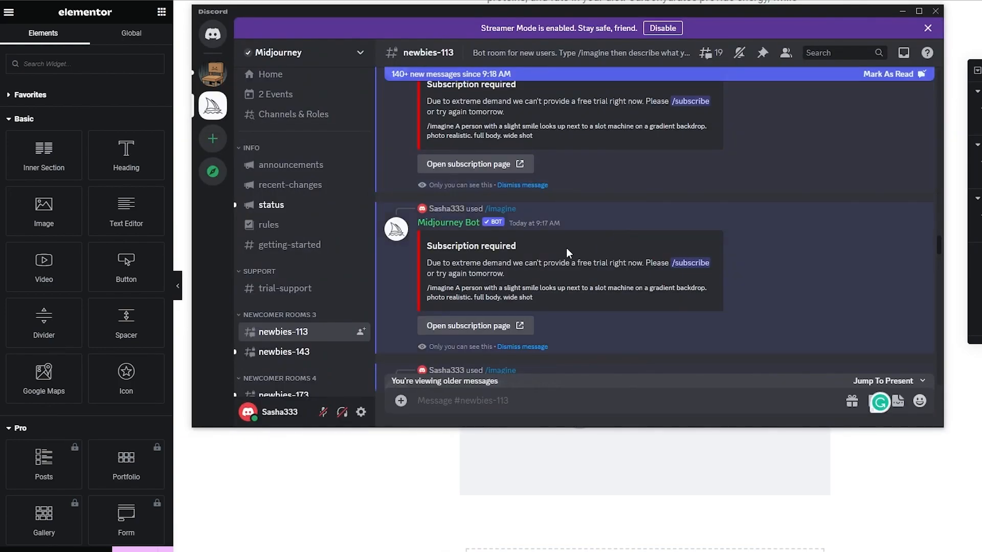
{"action": "left_click_drag", "start_coordinate": [720, 14], "coordinate": [722, 32]}
{"action": "scroll", "coordinate": [502, 219], "scroll_direction": "up", "scroll_amount": 10}
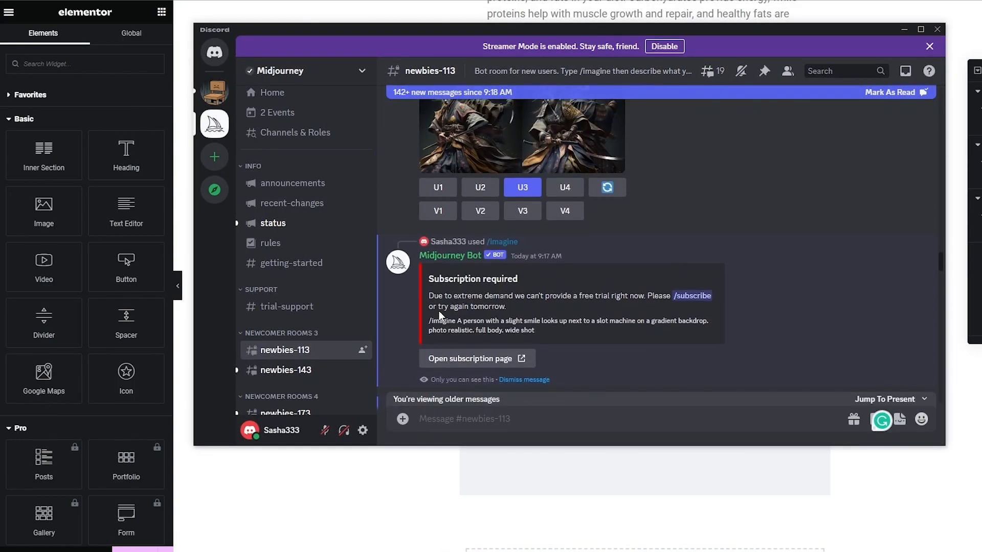
{"action": "scroll", "coordinate": [680, 253], "scroll_direction": "up", "scroll_amount": 15}
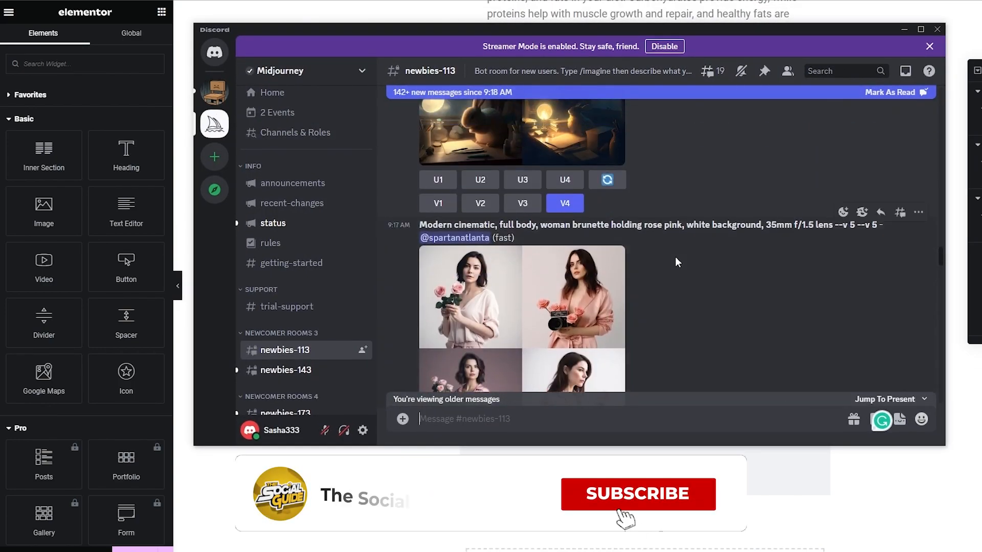
{"action": "scroll", "coordinate": [676, 261], "scroll_direction": "up", "scroll_amount": 10}
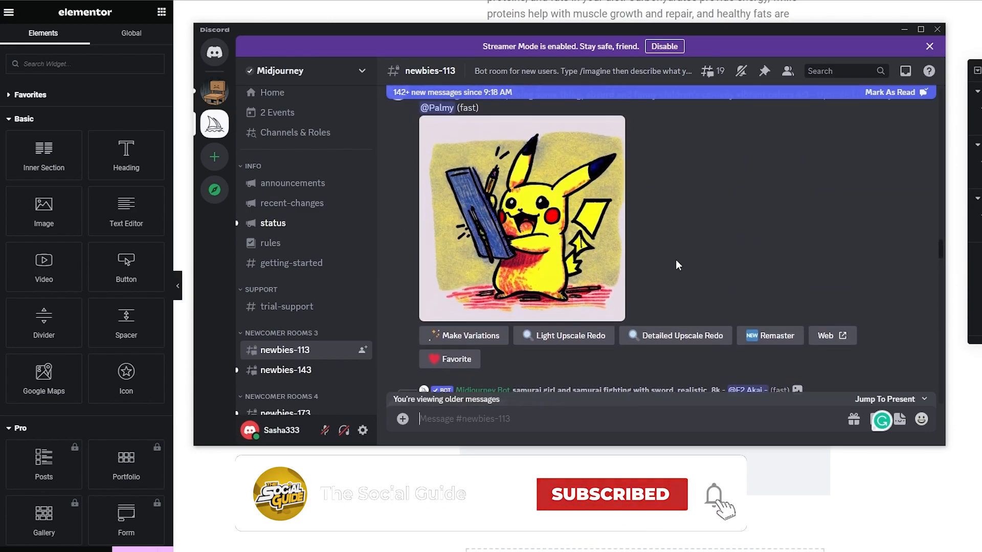
{"action": "scroll", "coordinate": [673, 267], "scroll_direction": "down", "scroll_amount": 5}
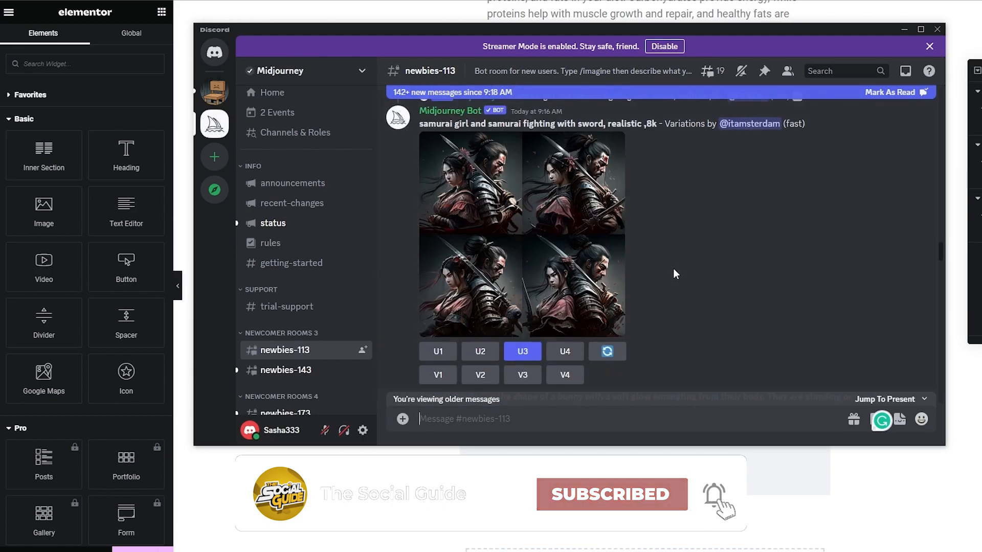
{"action": "scroll", "coordinate": [660, 276], "scroll_direction": "up", "scroll_amount": 10}
{"action": "scroll", "coordinate": [660, 288], "scroll_direction": "up", "scroll_amount": 10}
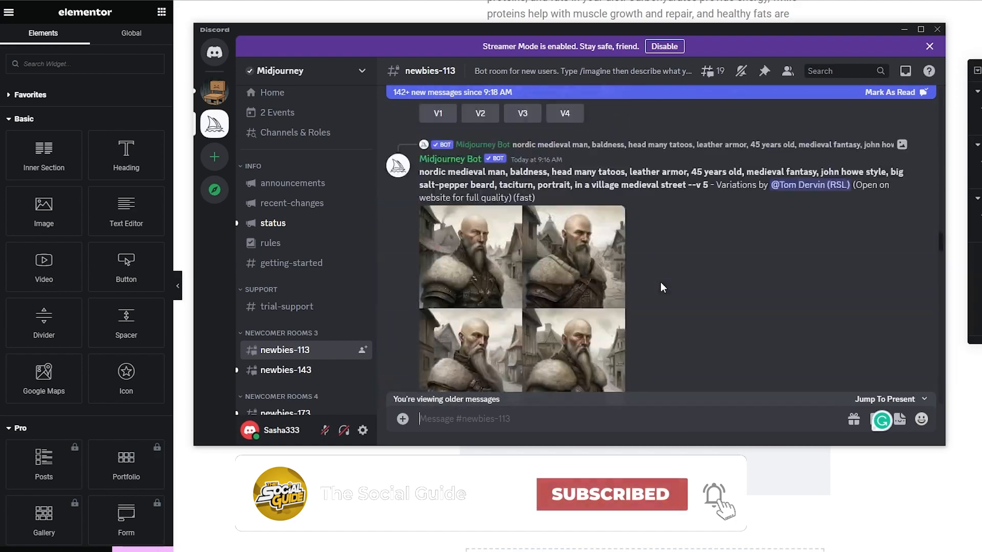
- Look further through the older image generations in the newbies-113 channel, back to the mysterious atmosphere landscape
{"action": "scroll", "coordinate": [654, 290], "scroll_direction": "down", "scroll_amount": 15}
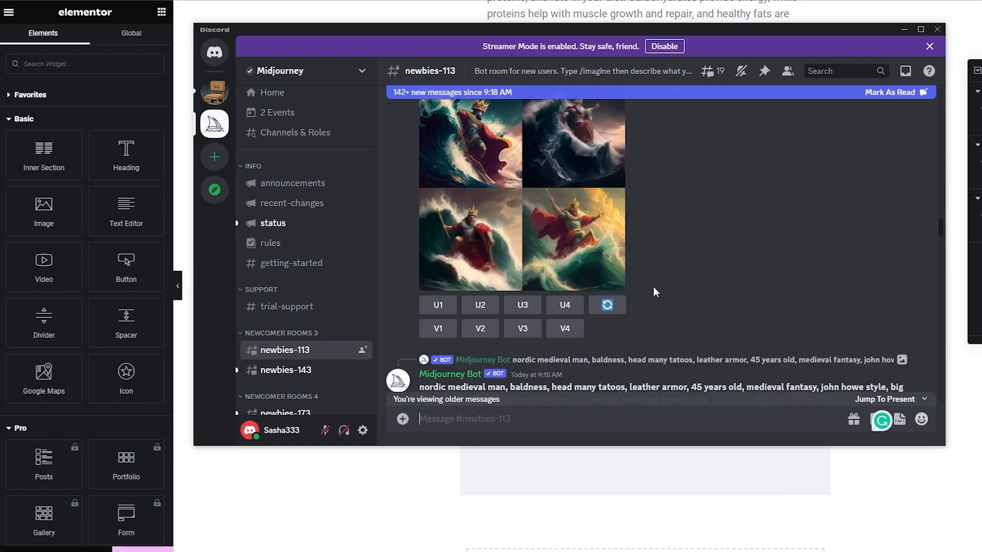
{"action": "scroll", "coordinate": [651, 289], "scroll_direction": "up", "scroll_amount": 10}
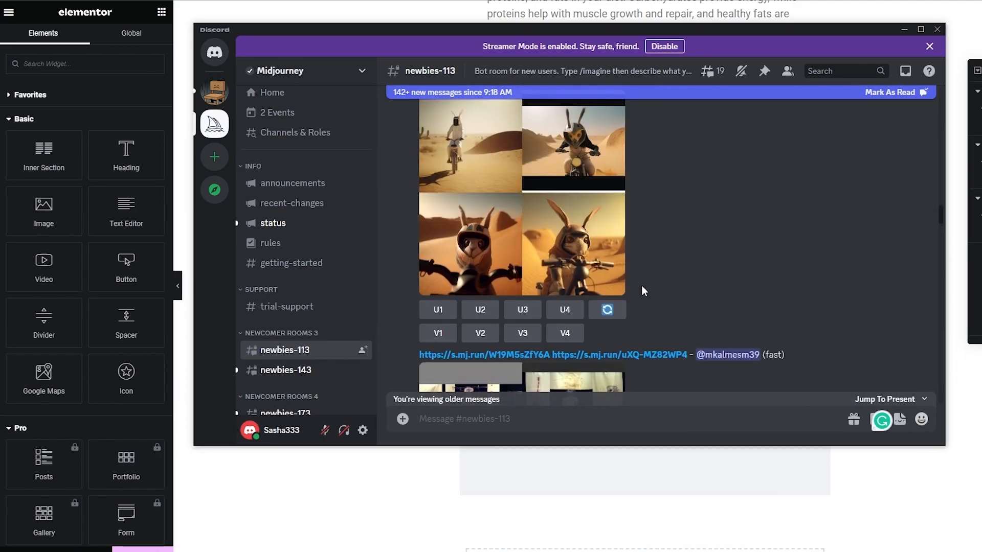
{"action": "scroll", "coordinate": [623, 280], "scroll_direction": "up", "scroll_amount": 5}
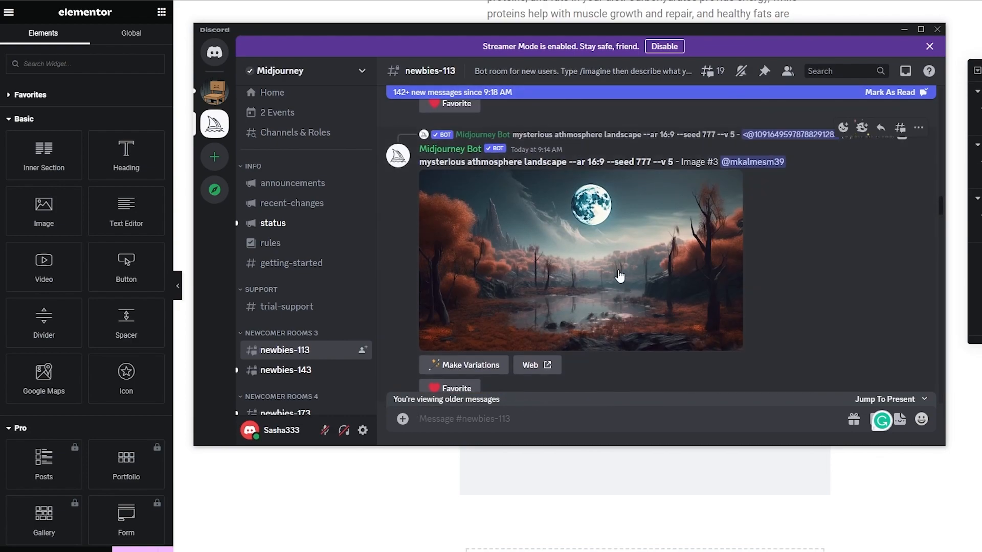
{"action": "scroll", "coordinate": [597, 242], "scroll_direction": "up", "scroll_amount": 5}
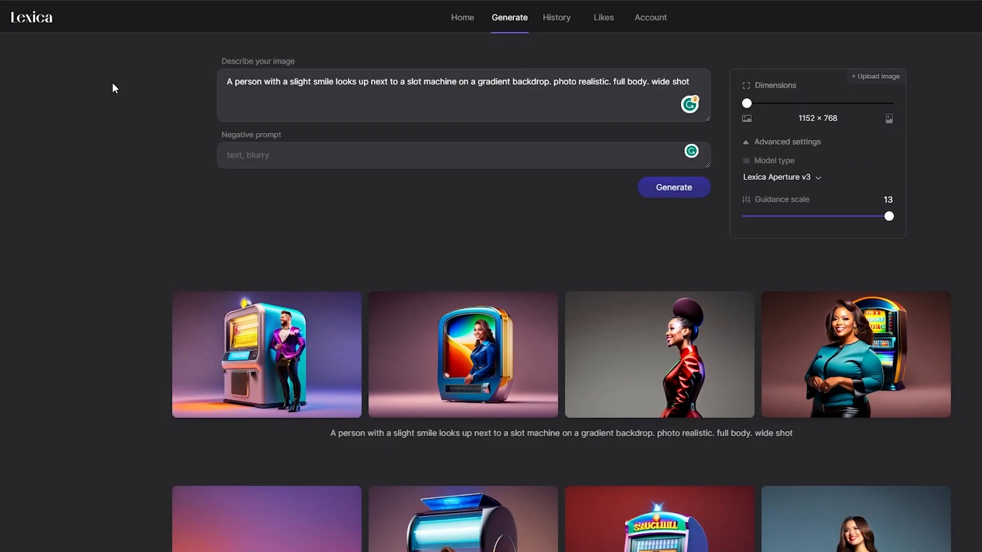
- Switch to Lexica and look over its image generator page and the home page gallery of AI images
{"action": "scroll", "coordinate": [90, 82], "scroll_direction": "down", "scroll_amount": 5}
{"action": "scroll", "coordinate": [99, 100], "scroll_direction": "up", "scroll_amount": 5}
{"action": "left_click", "coordinate": [467, 23]}
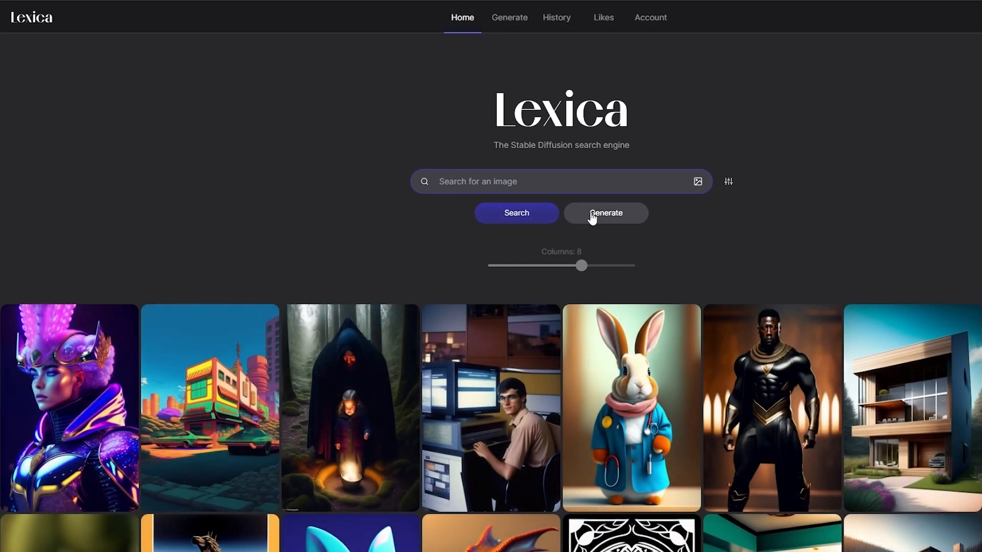
{"action": "scroll", "coordinate": [495, 192], "scroll_direction": "down", "scroll_amount": 5}
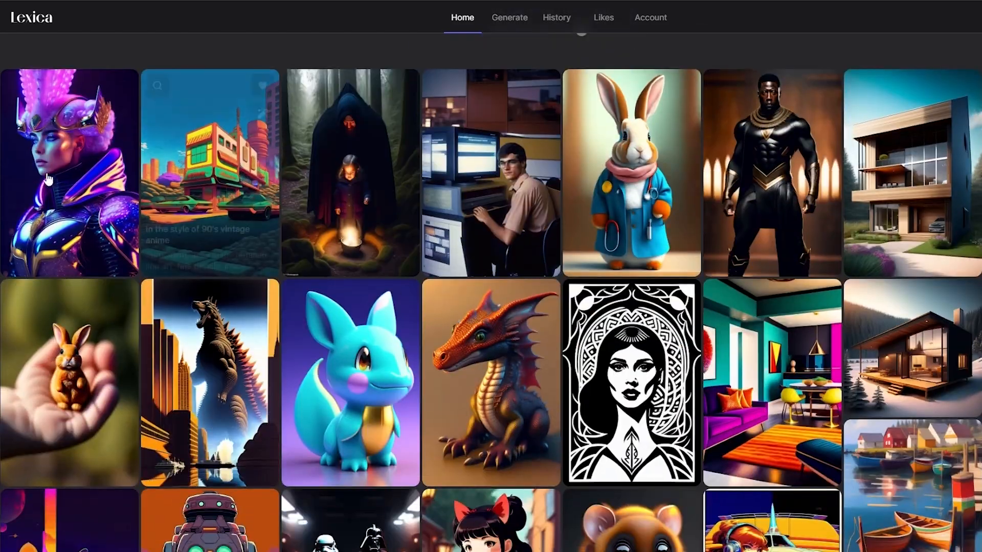
{"action": "scroll", "coordinate": [95, 194], "scroll_direction": "down", "scroll_amount": 10}
{"action": "scroll", "coordinate": [1, 142], "scroll_direction": "down", "scroll_amount": 12}
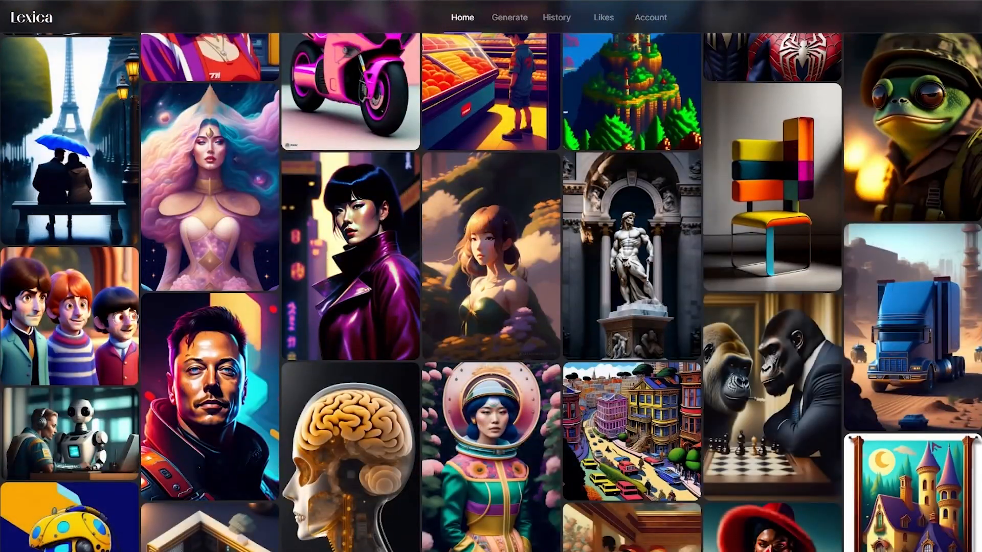
{"action": "scroll", "coordinate": [491, 276], "scroll_direction": "down", "scroll_amount": 9}
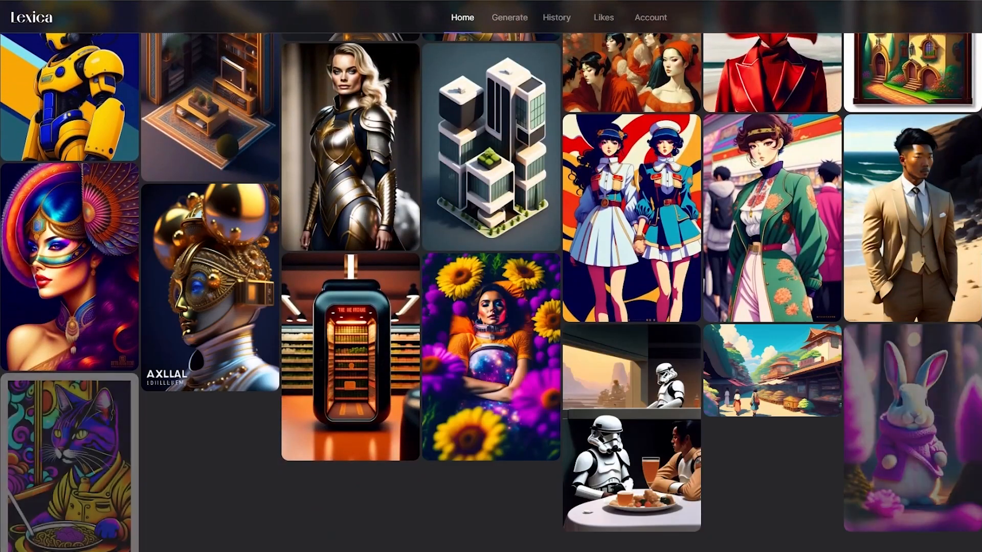
{"action": "scroll", "coordinate": [504, 169], "scroll_direction": "down", "scroll_amount": 20}
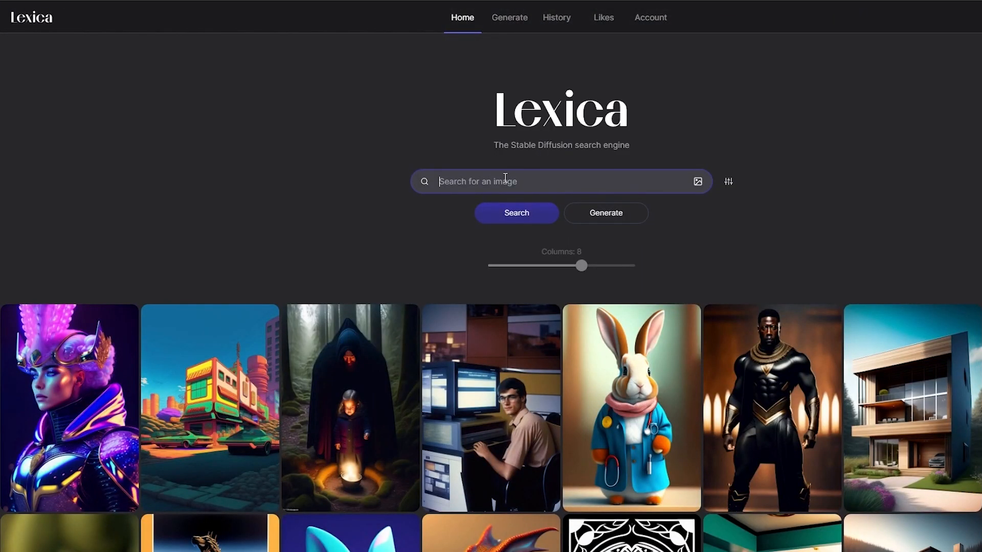
- Search Lexica for "Health" and look through the resulting images
{"action": "left_click", "coordinate": [510, 213]}
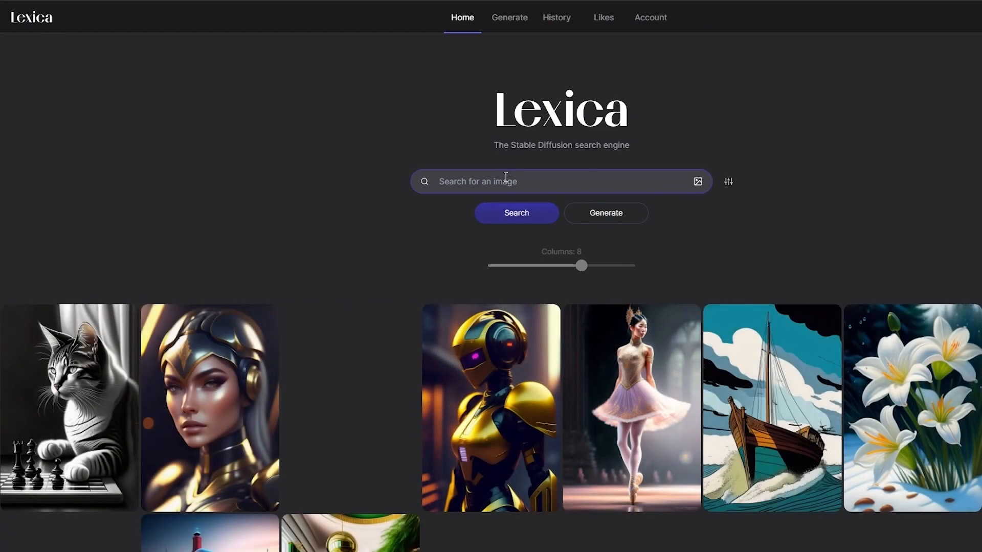
{"action": "type", "text": "Health"}
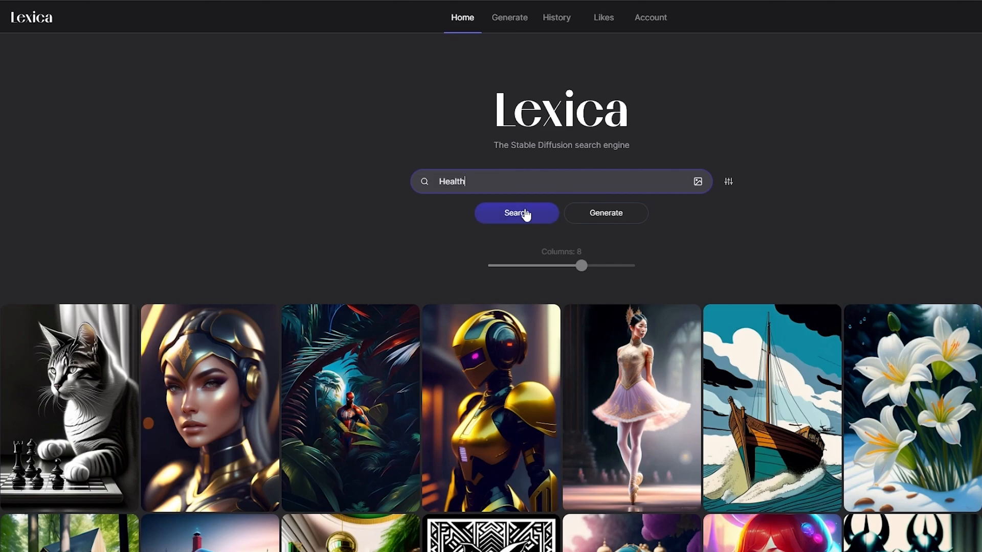
{"action": "left_click", "coordinate": [526, 215]}
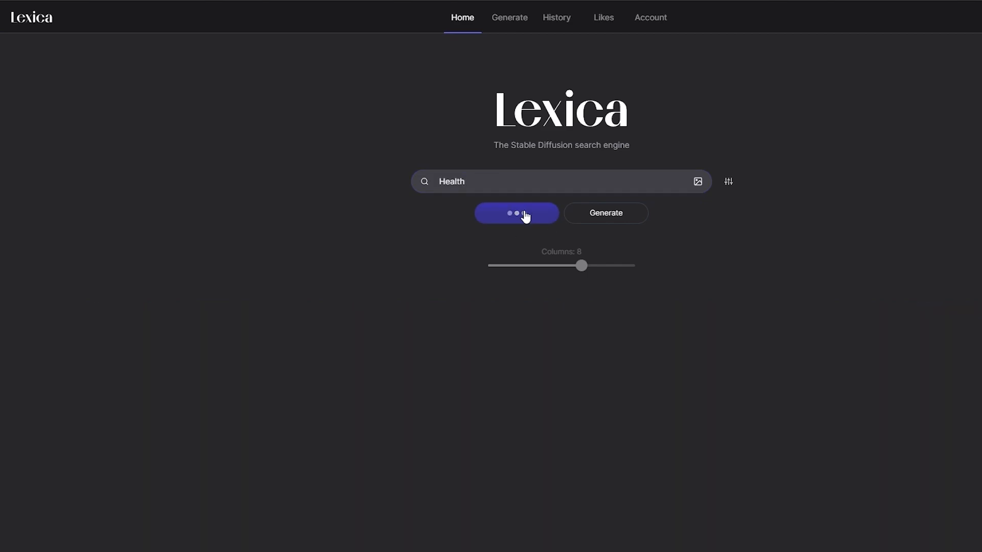
{"action": "scroll", "coordinate": [1, 240], "scroll_direction": "down", "scroll_amount": 3}
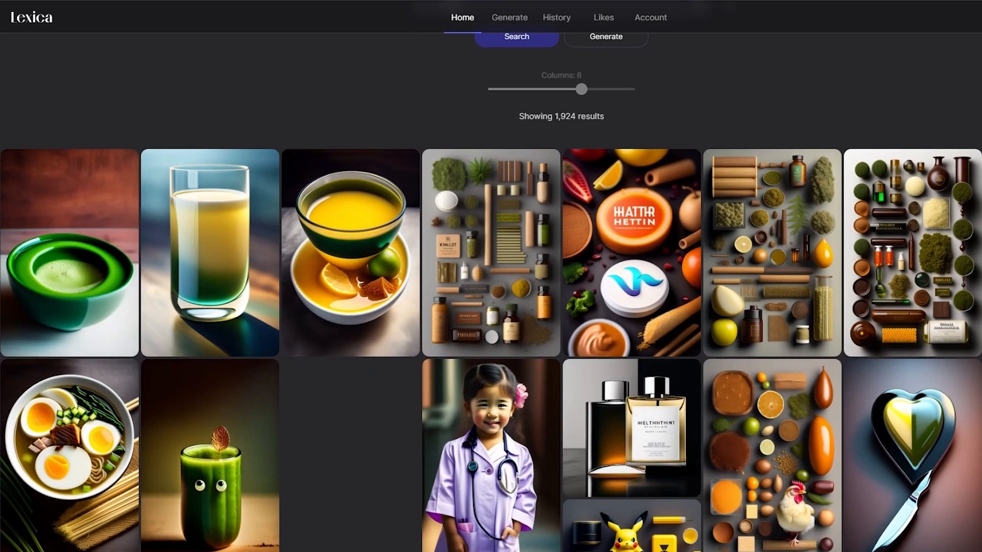
{"action": "scroll", "coordinate": [1, 309], "scroll_direction": "down", "scroll_amount": 5}
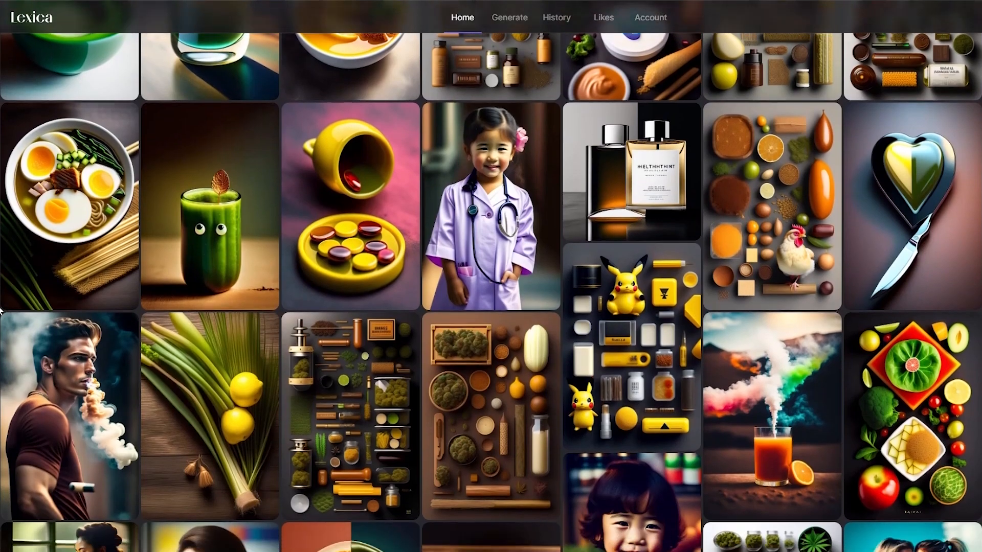
{"action": "scroll", "coordinate": [1, 309], "scroll_direction": "down", "scroll_amount": 7}
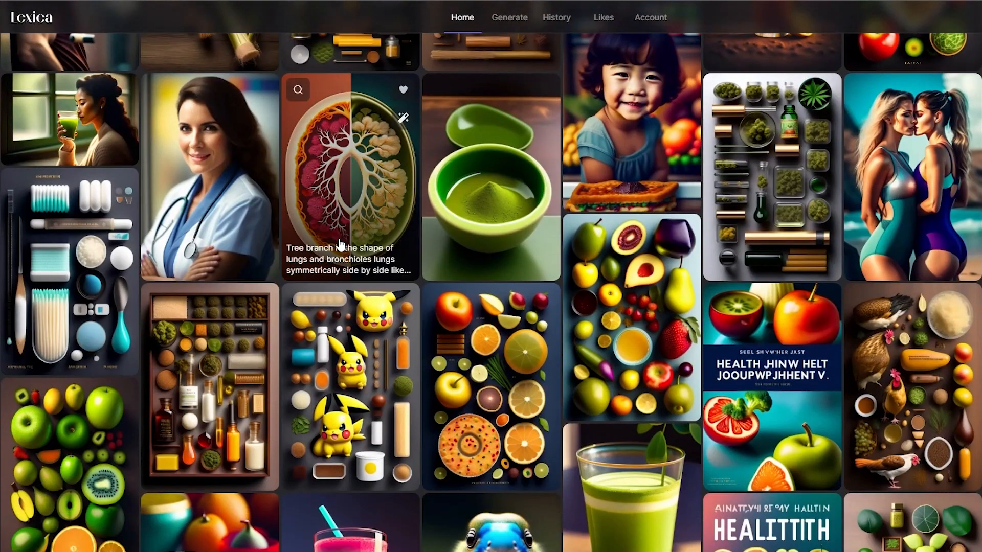
{"action": "scroll", "coordinate": [1, 235], "scroll_direction": "down", "scroll_amount": 7}
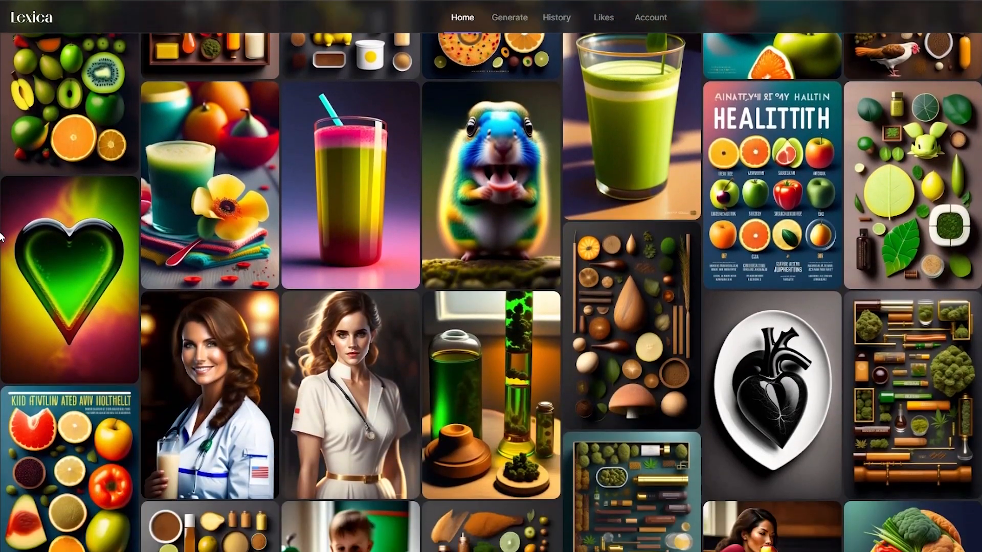
{"action": "scroll", "coordinate": [1, 236], "scroll_direction": "down", "scroll_amount": 4}
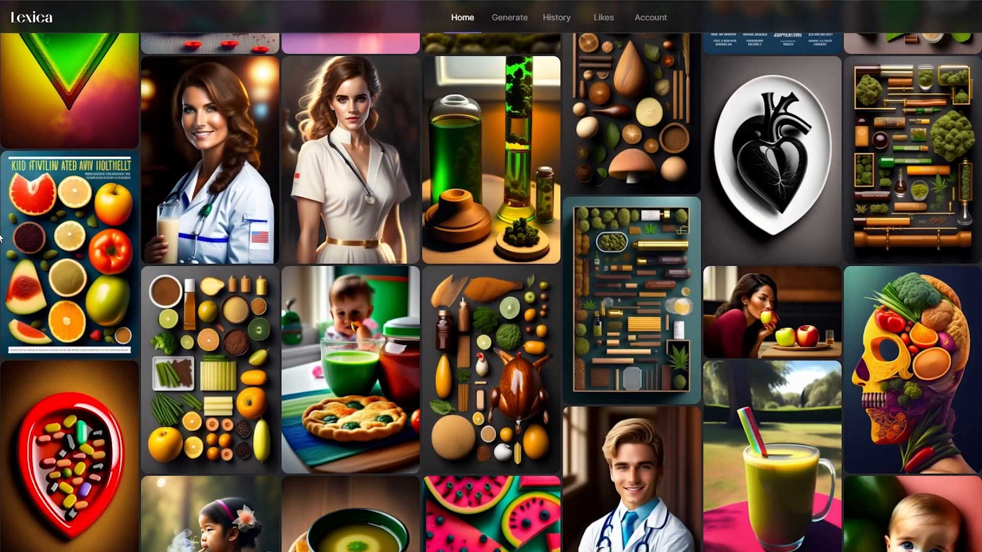
{"action": "scroll", "coordinate": [1, 237], "scroll_direction": "down", "scroll_amount": 4}
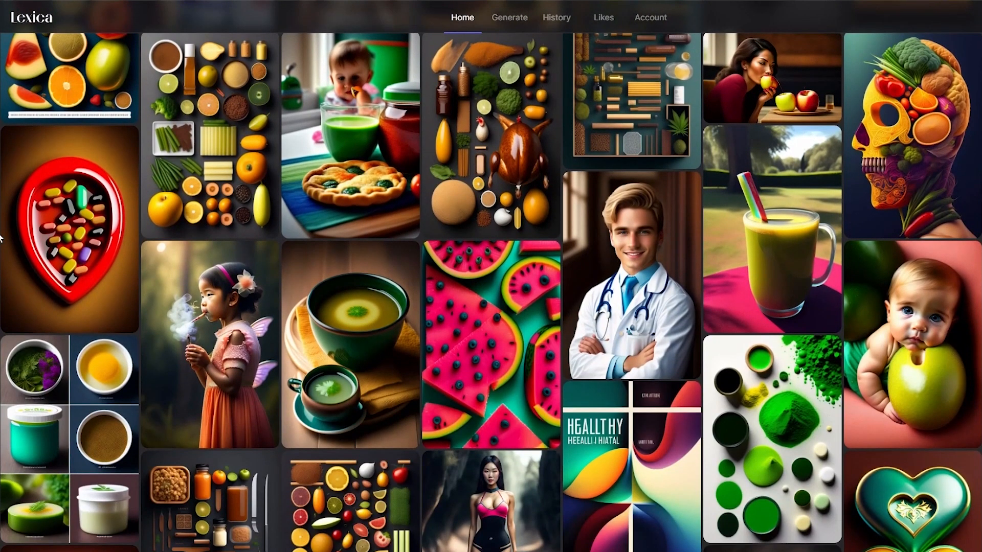
{"action": "scroll", "coordinate": [889, 279], "scroll_direction": "down", "scroll_amount": 3}
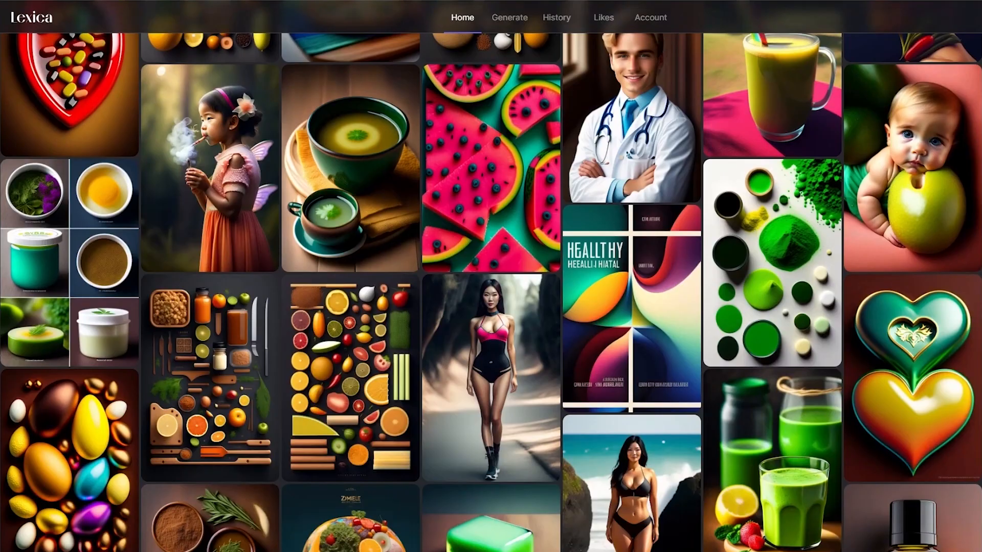
{"action": "scroll", "coordinate": [491, 276], "scroll_direction": "down", "scroll_amount": 5}
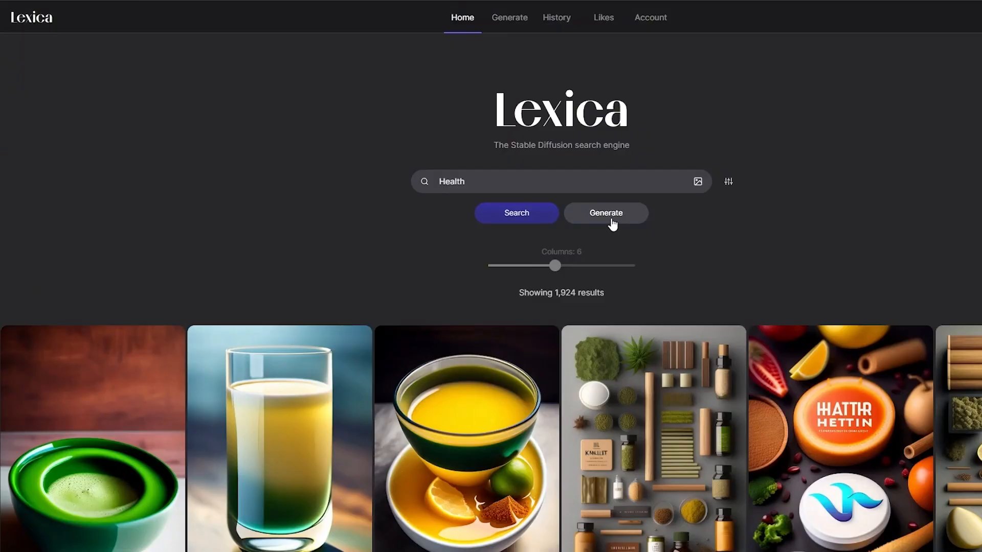
- Generate images in Lexica from the prompt "Healthy Foods" at 768 × 1152
{"action": "left_click", "coordinate": [611, 222]}
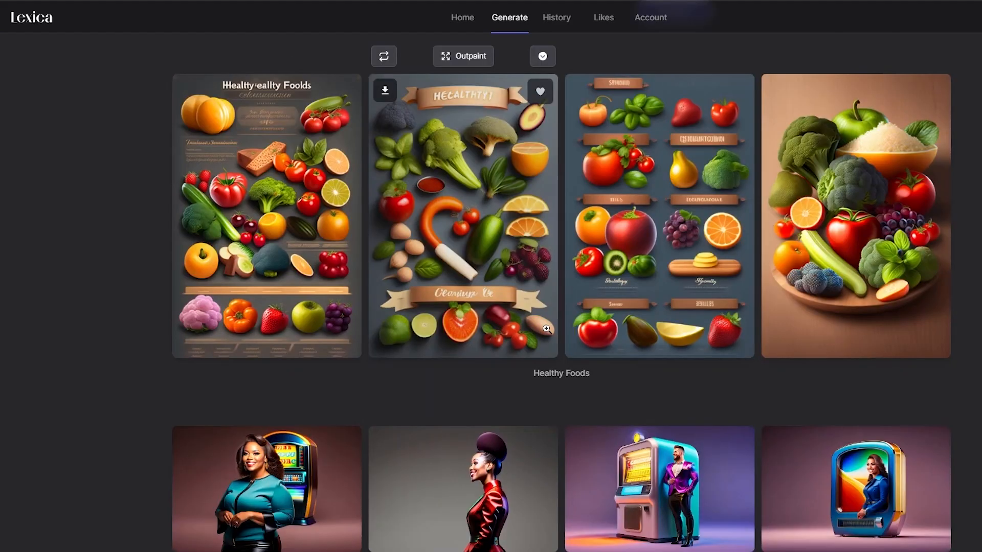
{"action": "scroll", "coordinate": [553, 321], "scroll_direction": "up", "scroll_amount": 3}
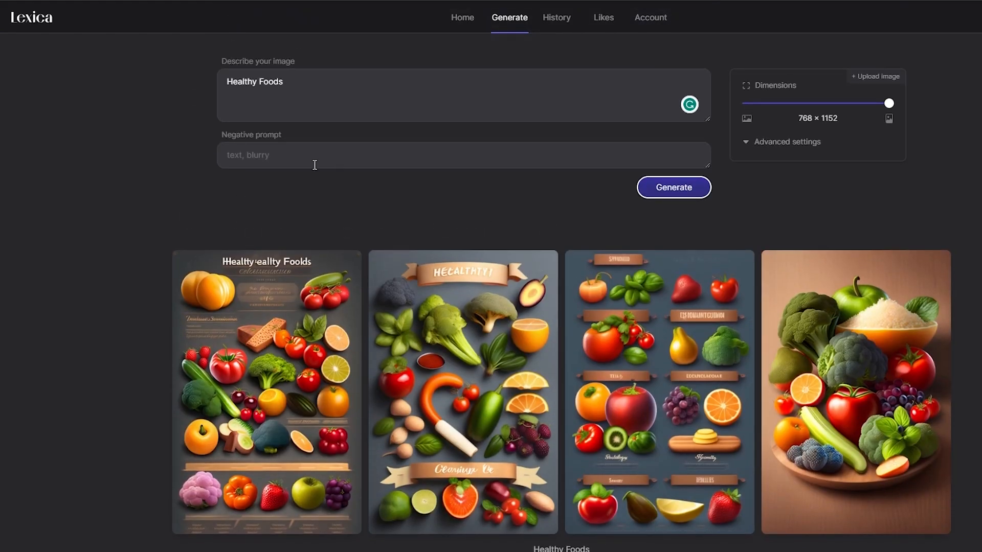
{"action": "scroll", "coordinate": [971, 360], "scroll_direction": "down", "scroll_amount": 1}
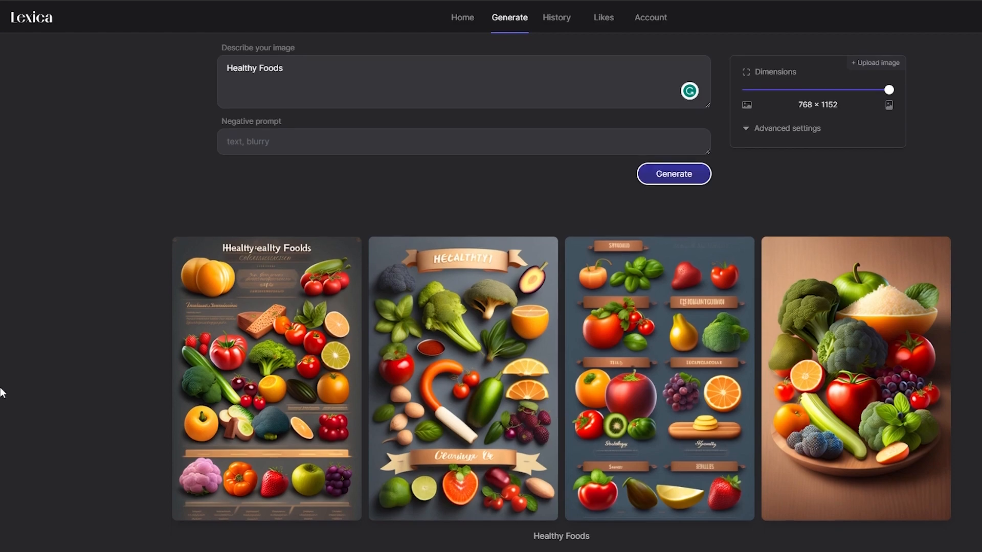
- Download the fourth generated image, the plate of fruit and vegetables, as Healthy Foods.jpg
{"action": "left_click", "coordinate": [784, 213]}
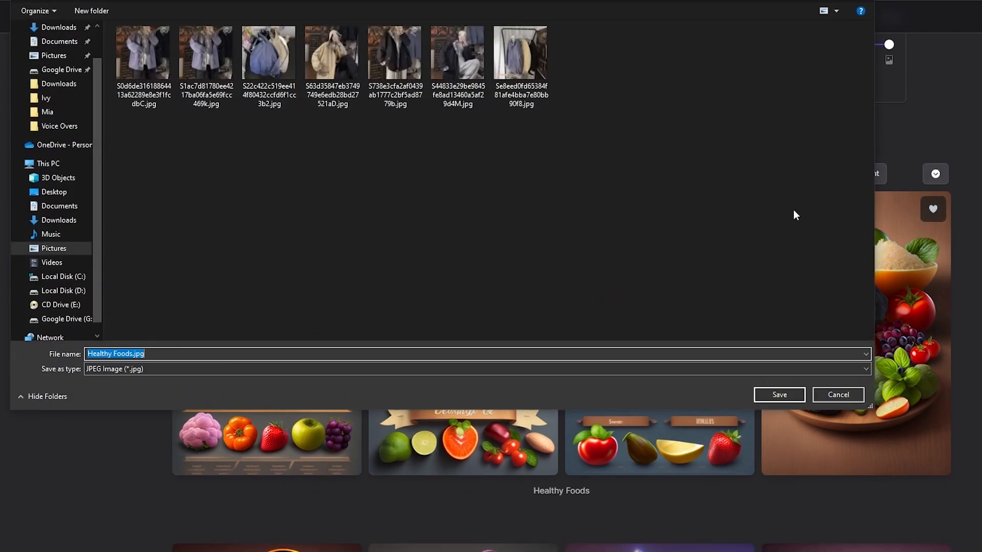
{"action": "scroll", "coordinate": [61, 66], "scroll_direction": "up", "scroll_amount": 1}
{"action": "left_click", "coordinate": [61, 46]}
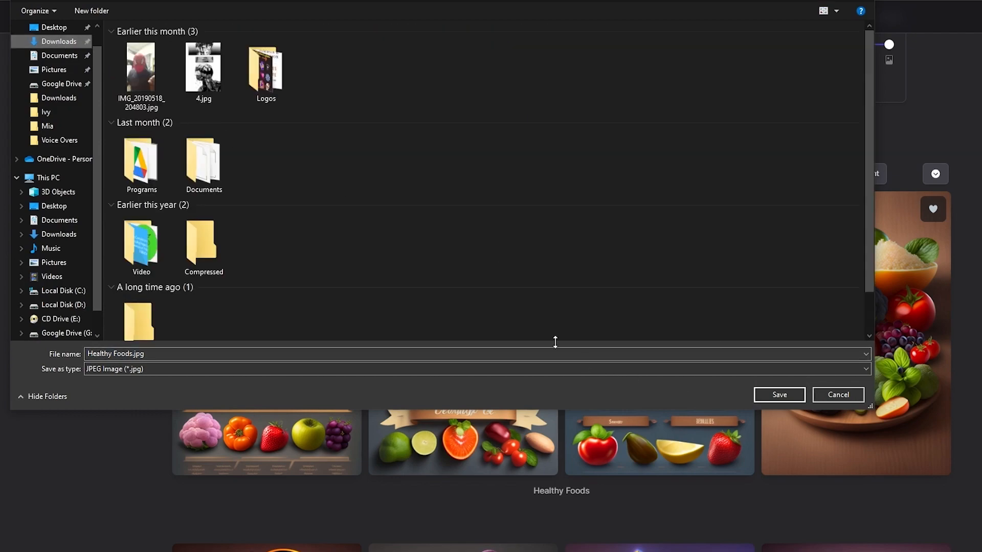
{"action": "scroll", "coordinate": [684, 307], "scroll_direction": "down", "scroll_amount": 1}
{"action": "left_click", "coordinate": [780, 395]}
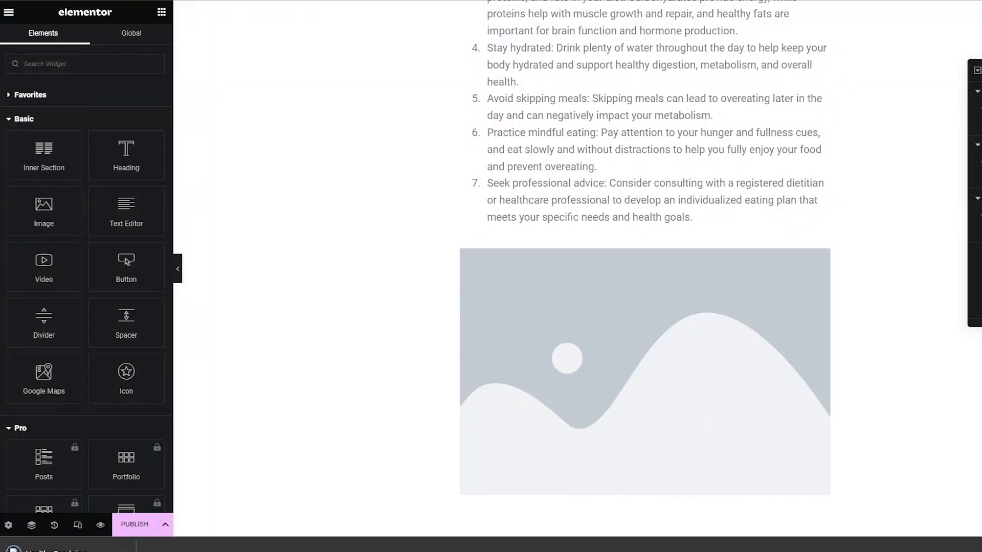
- Check the page's image placeholder in Elementor, return to Lexica and generate healthy food images in the landscape dimensions 1152 × 768
{"action": "left_click", "coordinate": [592, 370]}
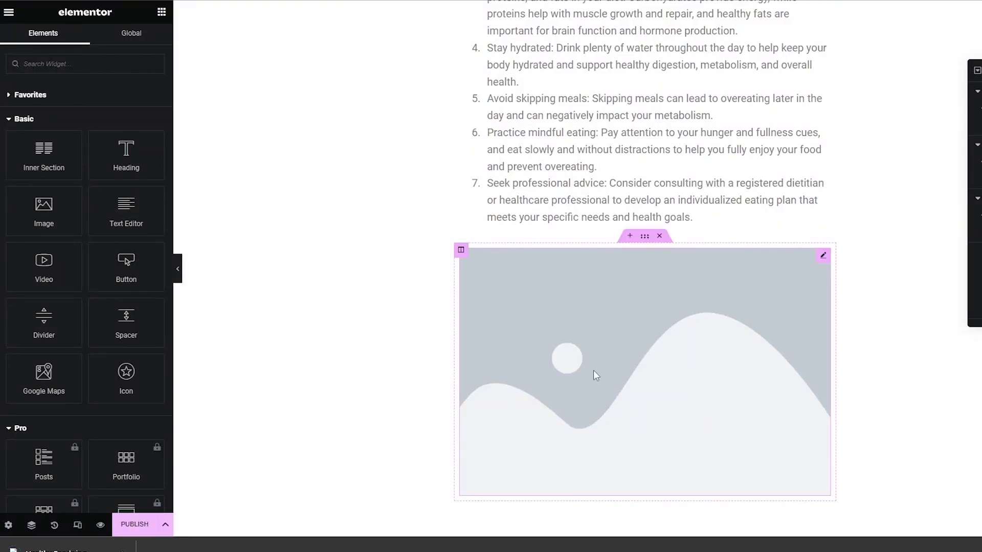
{"action": "left_click", "coordinate": [134, 192]}
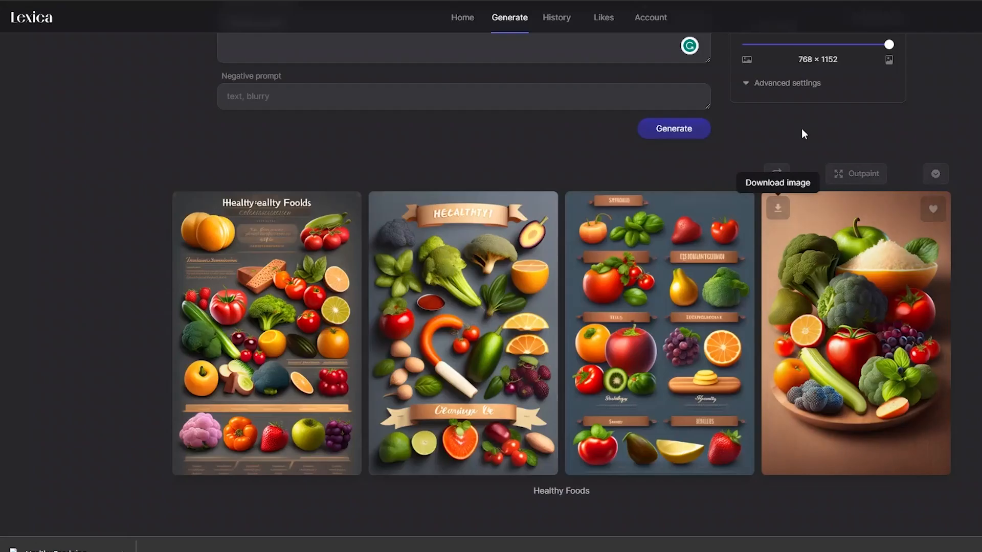
{"action": "scroll", "coordinate": [815, 127], "scroll_direction": "up", "scroll_amount": 2}
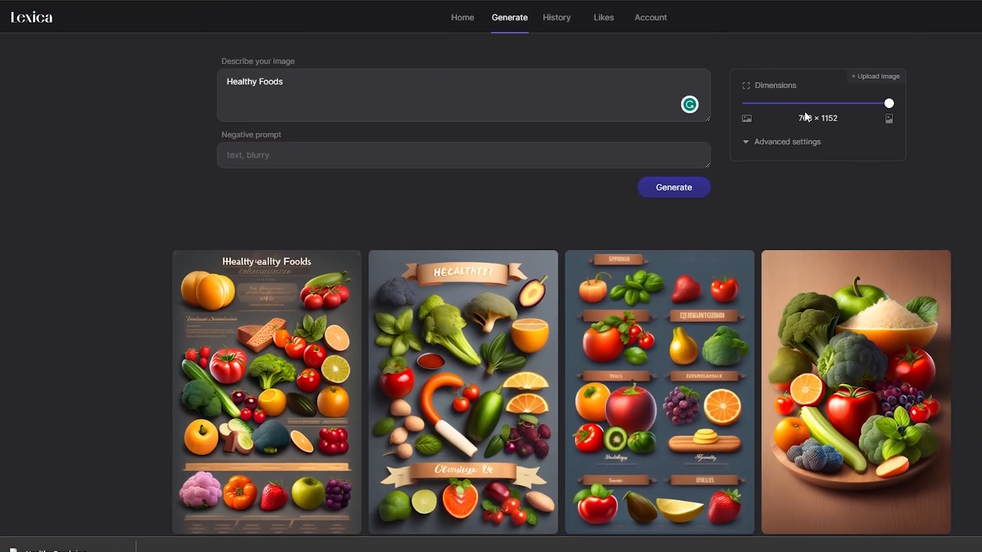
{"action": "left_click_drag", "start_coordinate": [889, 103], "coordinate": [746, 103]}
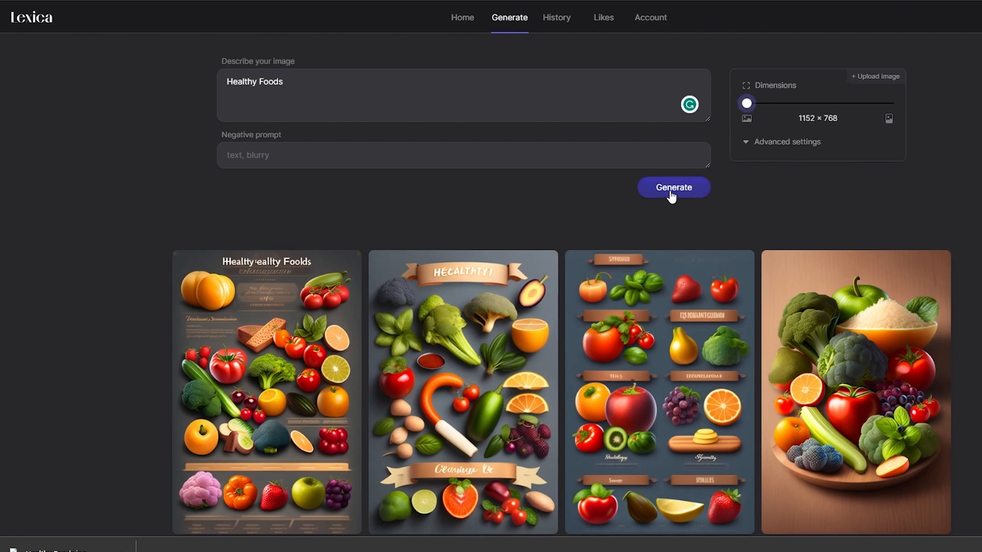
{"action": "left_click", "coordinate": [670, 188]}
{"action": "scroll", "coordinate": [736, 144], "scroll_direction": "down", "scroll_amount": 1}
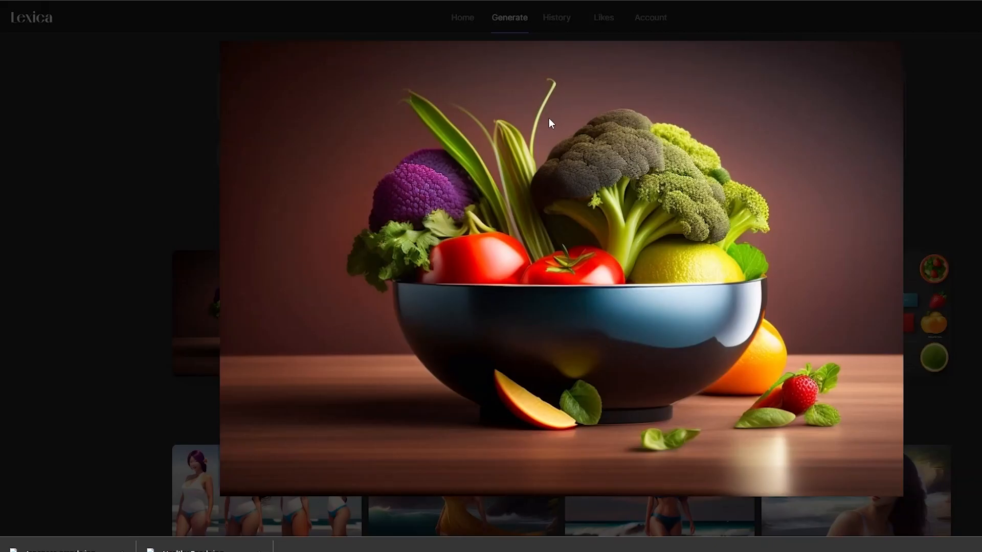
- Open the generated landscape image of the vegetable bowl and save it as Healthy Food.jpg in Downloads
{"action": "right_click", "coordinate": [548, 118]}
{"action": "left_click", "coordinate": [425, 135]}
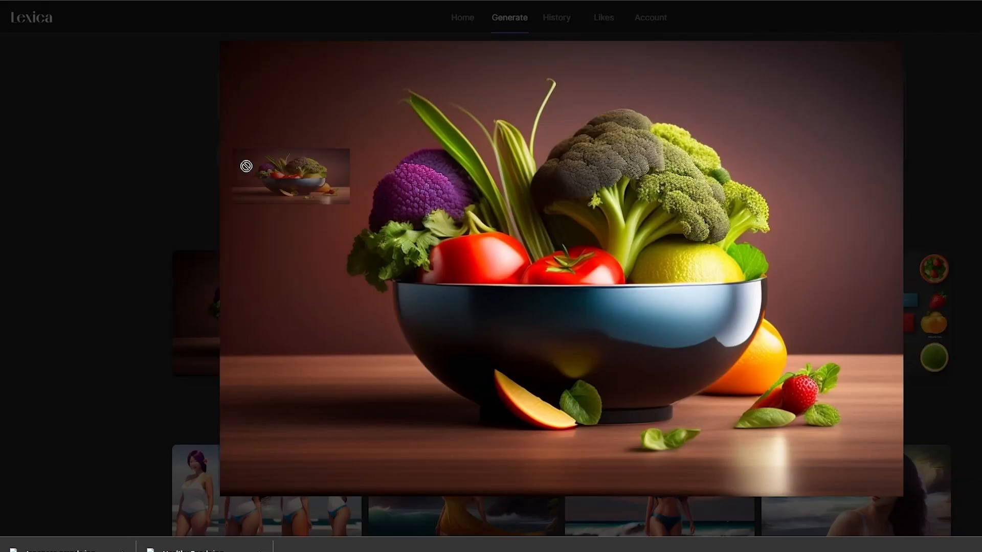
{"action": "left_click", "coordinate": [150, 179]}
{"action": "mouse_move", "coordinate": [185, 241]}
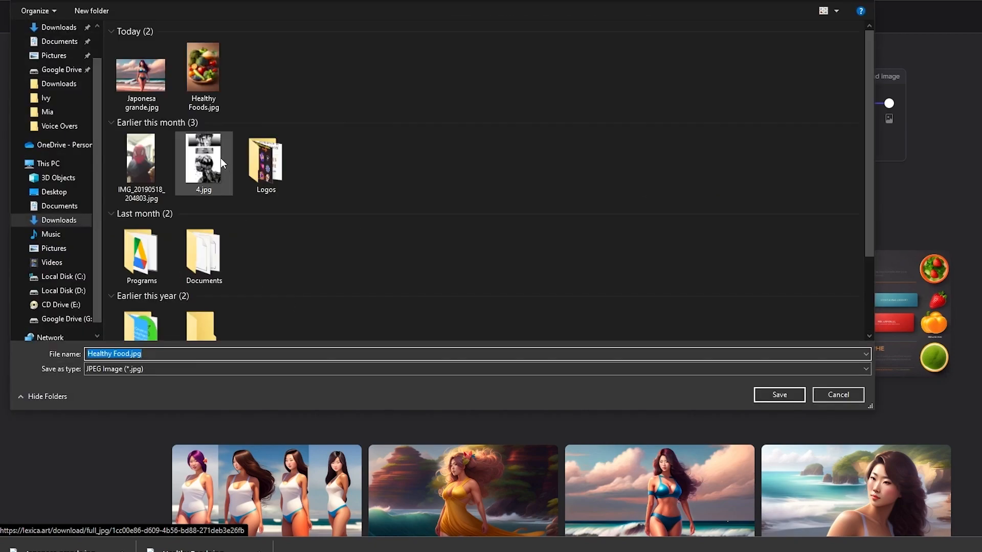
{"action": "left_click", "coordinate": [777, 394]}
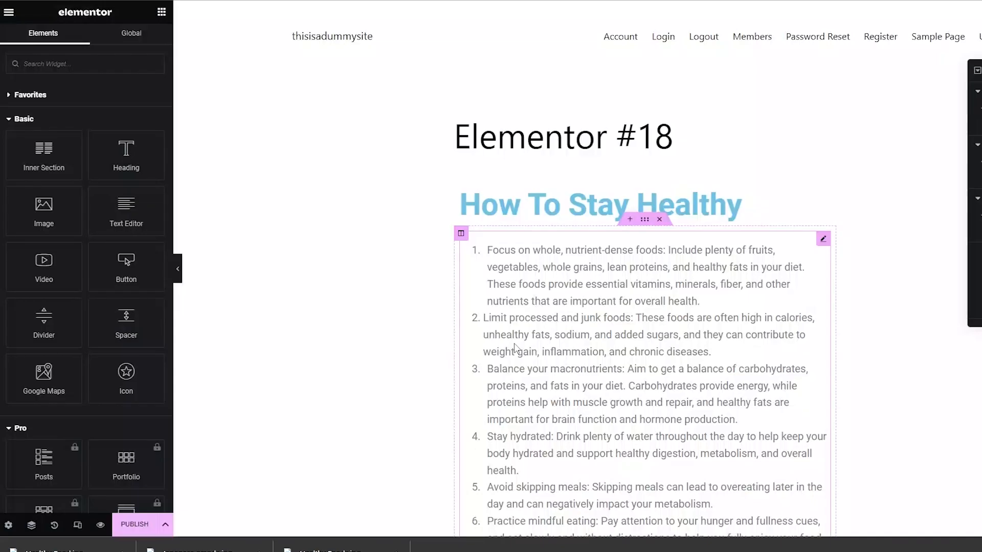
- Insert the vegetable bowl picture into the Image widget below the diet guidelines and return to the start of the page
{"action": "scroll", "coordinate": [514, 347], "scroll_direction": "down", "scroll_amount": 10}
{"action": "left_click", "coordinate": [557, 297]}
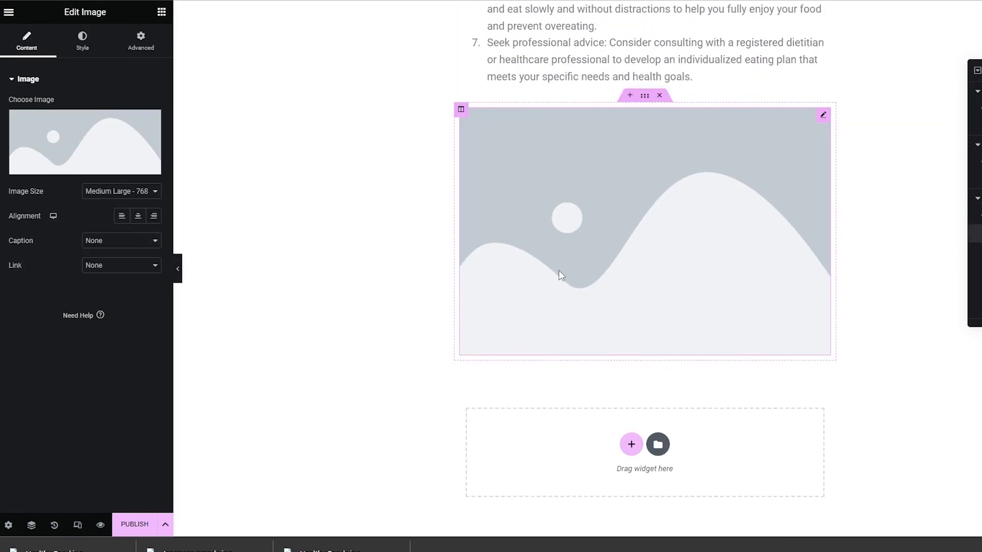
{"action": "left_click", "coordinate": [108, 159]}
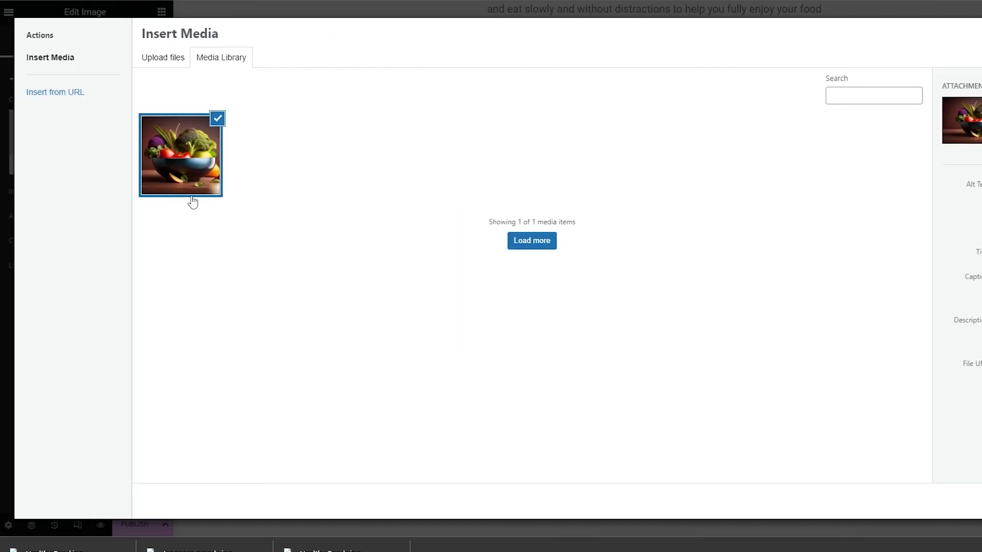
{"action": "left_click", "coordinate": [981, 501]}
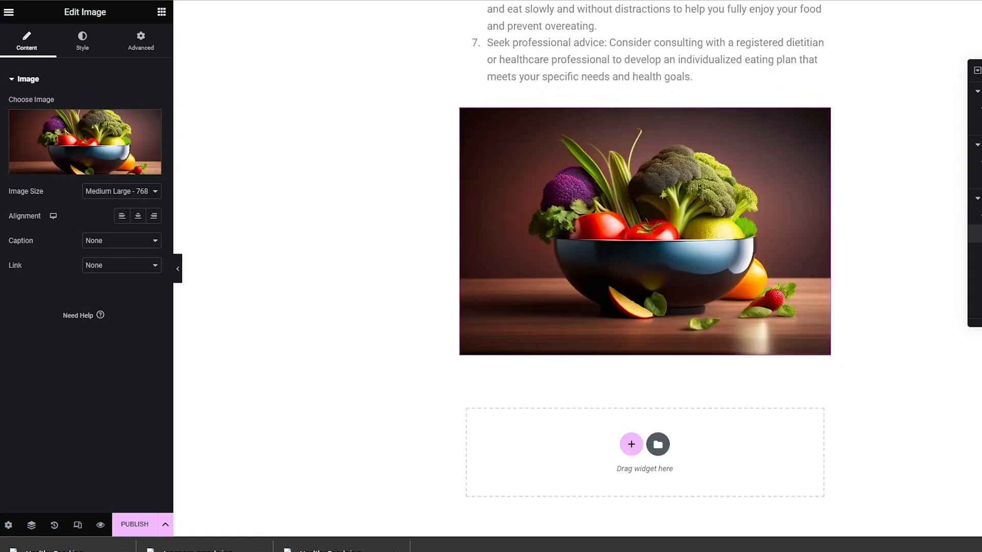
{"action": "left_click", "coordinate": [981, 551]}
{"action": "left_click", "coordinate": [382, 336]}
{"action": "scroll", "coordinate": [384, 342], "scroll_direction": "up", "scroll_amount": 2}
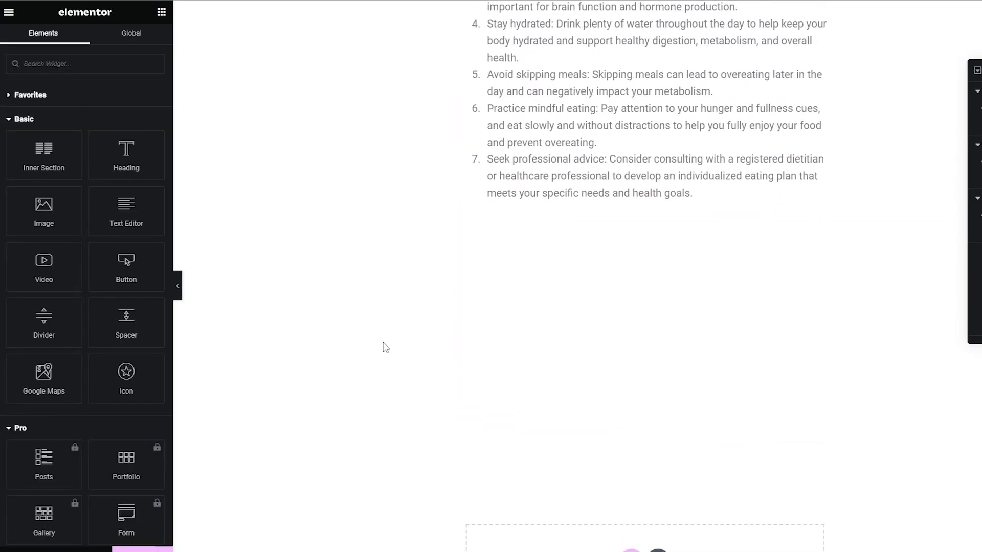
{"action": "scroll", "coordinate": [237, 386], "scroll_direction": "up", "scroll_amount": 5}
{"action": "scroll", "coordinate": [237, 386], "scroll_direction": "up", "scroll_amount": 3}
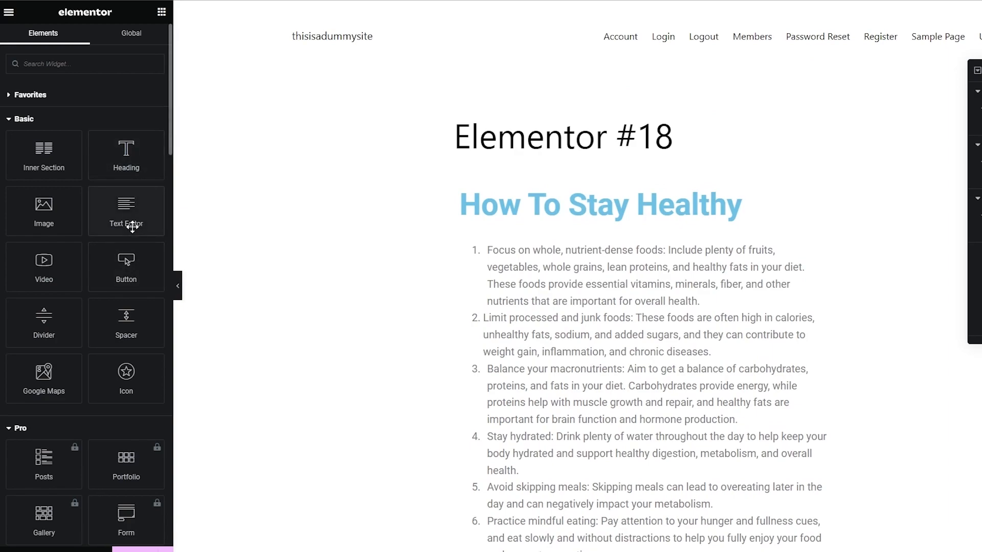
- Add a single-column section above the "How To Stay Healthy" heading and place an Image widget there
{"action": "left_click", "coordinate": [631, 179]}
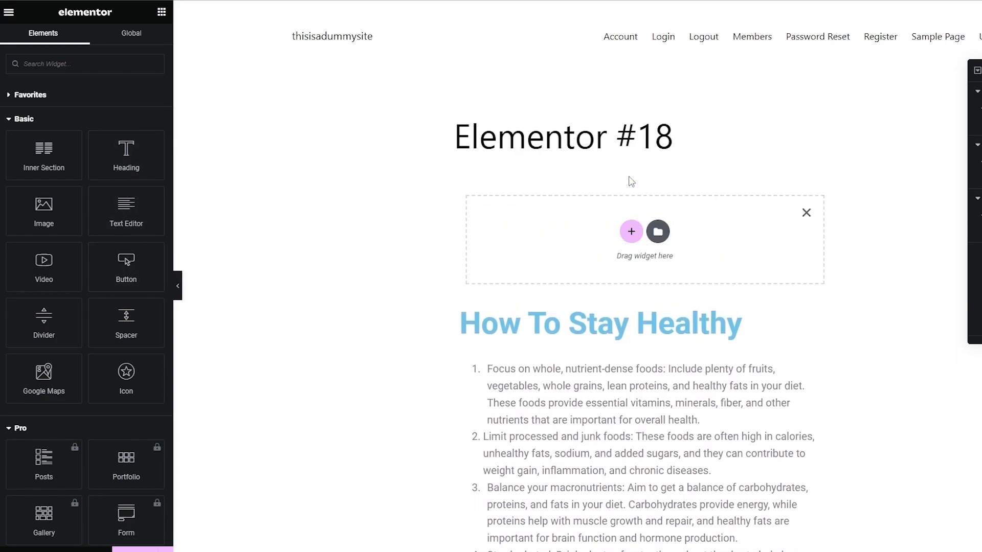
{"action": "left_click", "coordinate": [631, 231]}
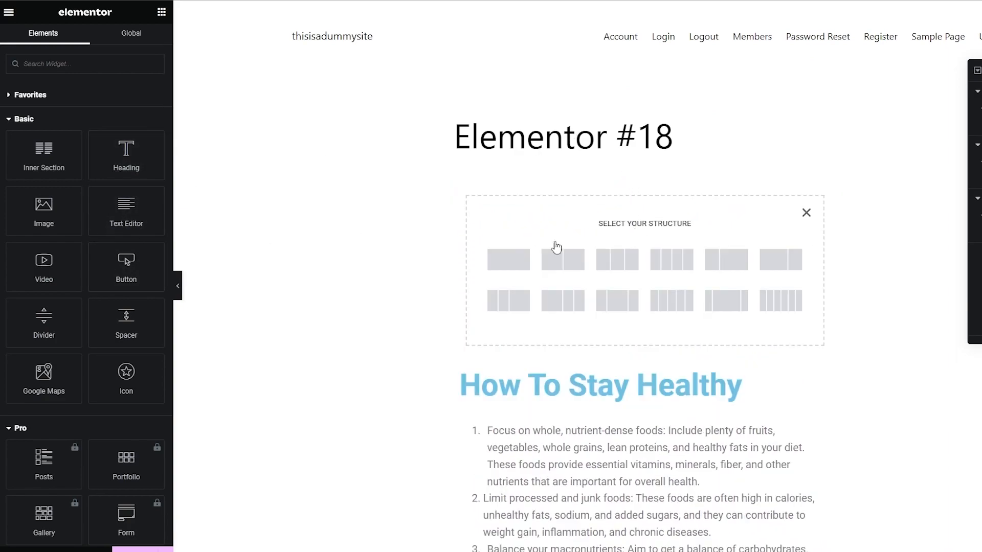
{"action": "left_click", "coordinate": [506, 259]}
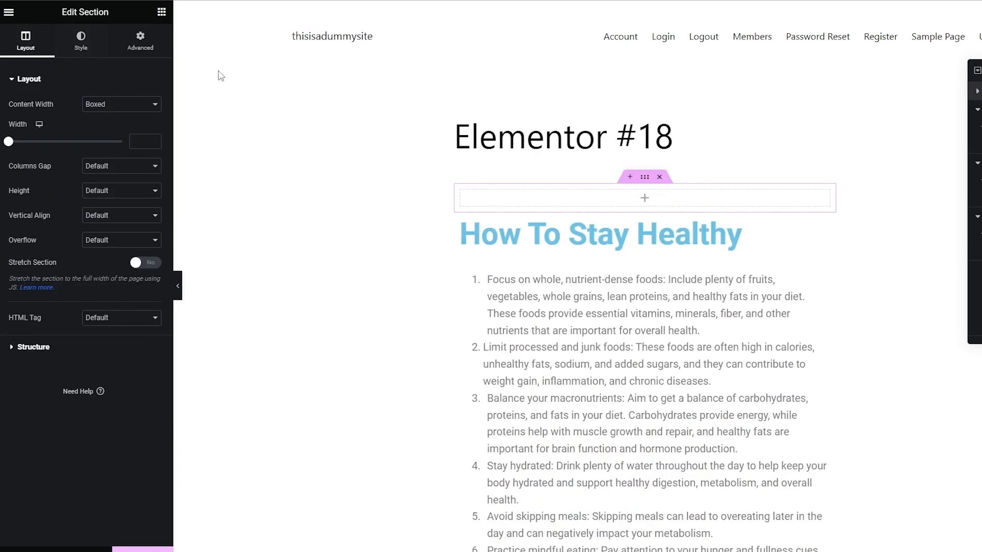
{"action": "left_click", "coordinate": [161, 11]}
{"action": "left_click_drag", "start_coordinate": [44, 209], "coordinate": [665, 201]}
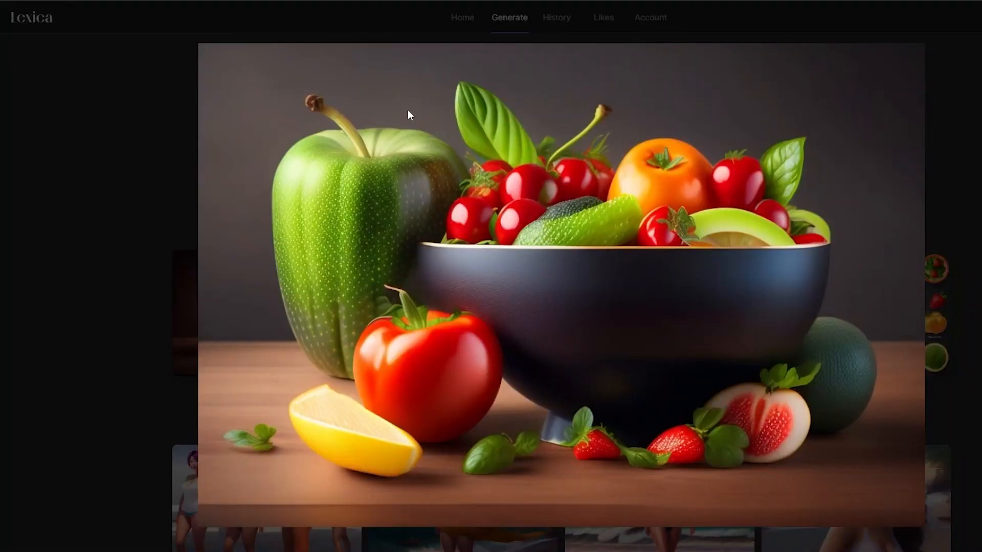
- Switch to Lexica and generate images for the prompt "Running along the beach" in the landscape dimensions 1152 × 768
{"action": "right_click", "coordinate": [408, 110]}
{"action": "left_click", "coordinate": [256, 106]}
{"action": "left_click", "coordinate": [417, 75]}
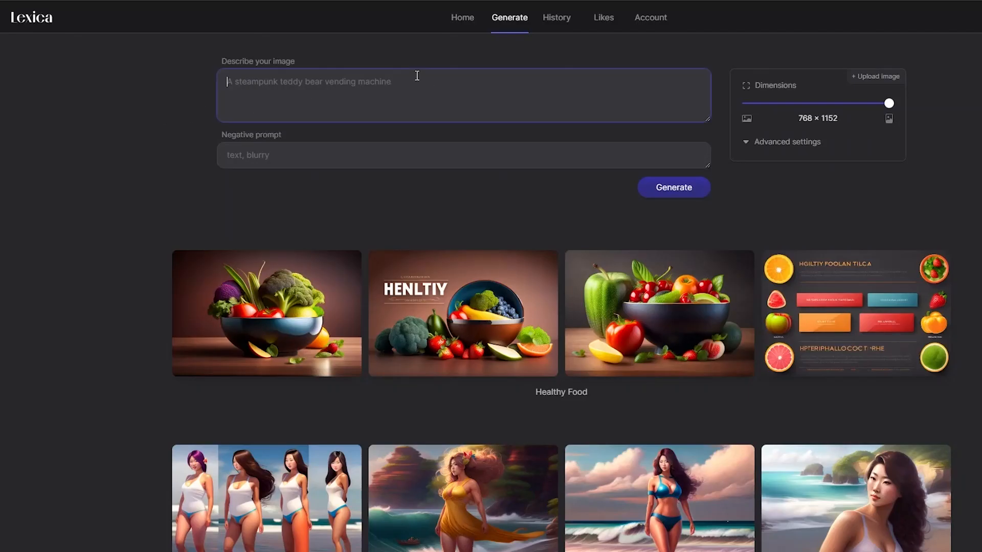
{"action": "type", "text": "Running along the beach"}
{"action": "key", "text": "Return"}
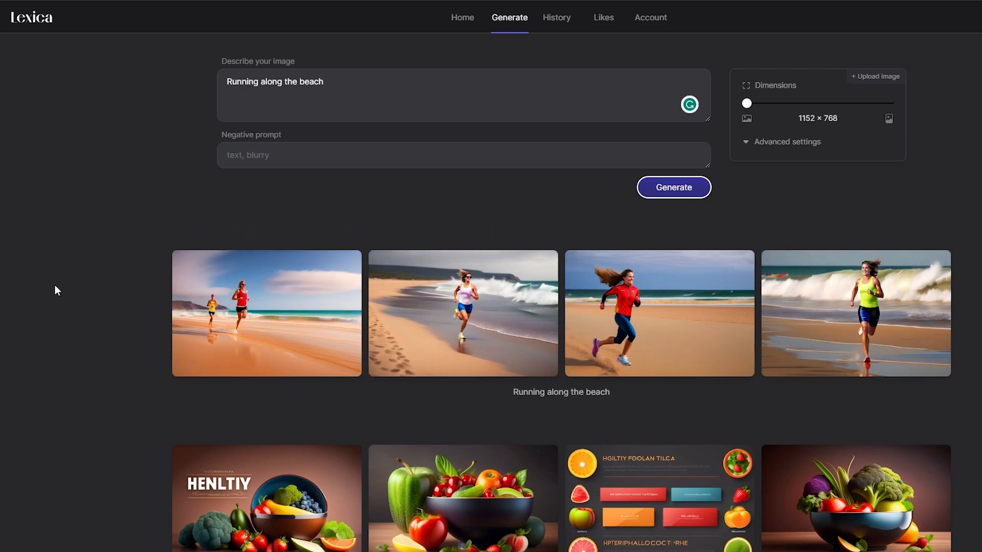
- Compare the four generated beach images at full size and download the third, the runner in the red jacket
{"action": "left_click", "coordinate": [330, 297]}
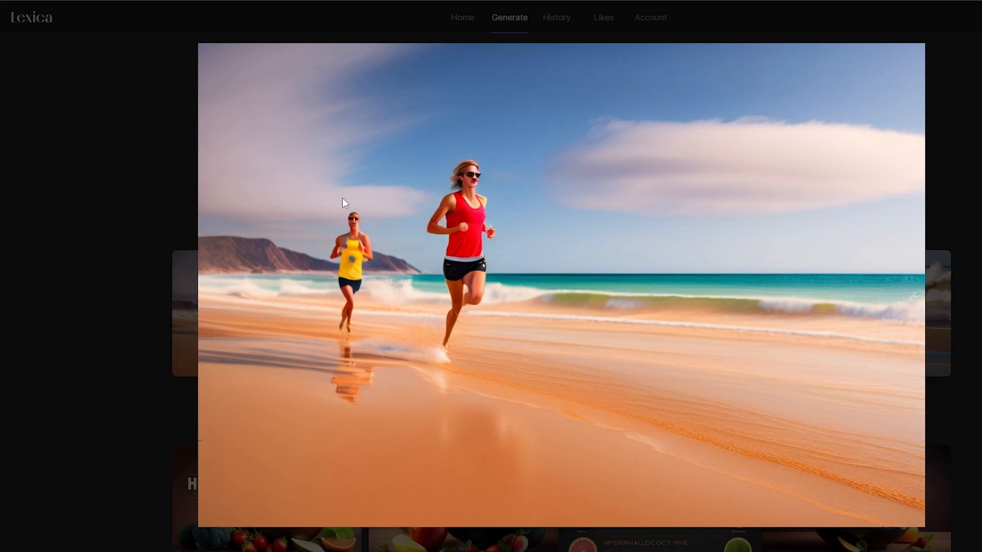
{"action": "left_click", "coordinate": [92, 228]}
{"action": "left_click", "coordinate": [511, 287]}
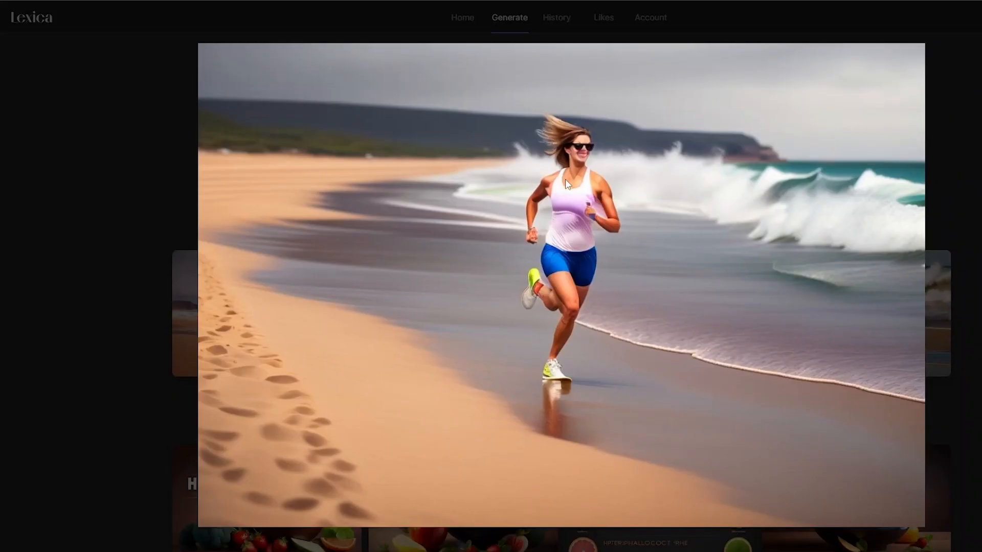
{"action": "key", "text": "Escape"}
{"action": "left_click", "coordinate": [613, 276]}
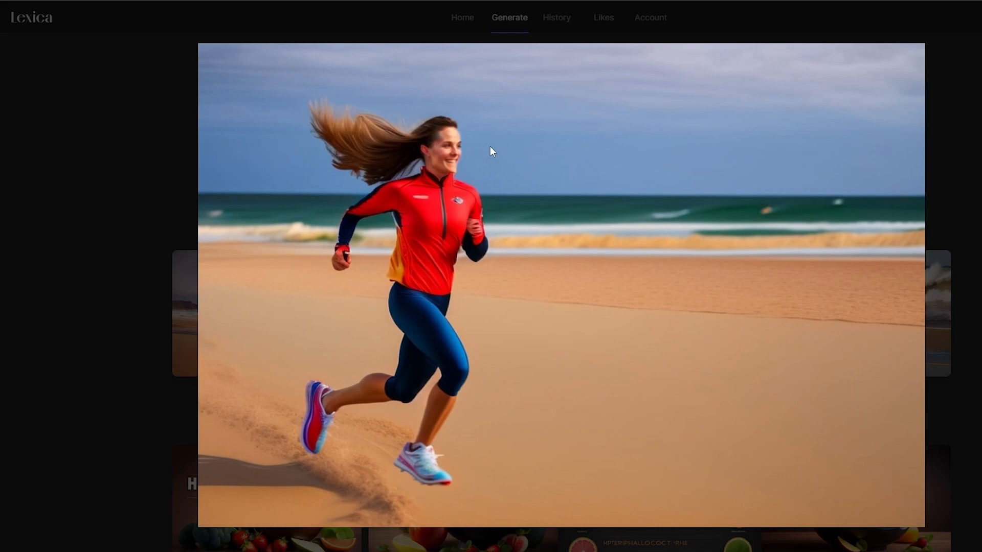
{"action": "key", "text": "Escape"}
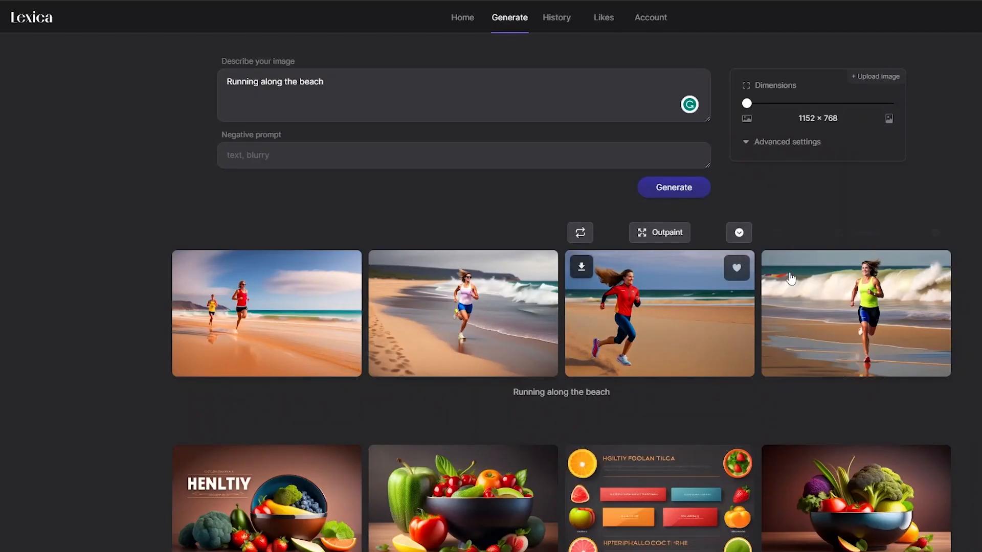
{"action": "left_click", "coordinate": [887, 304]}
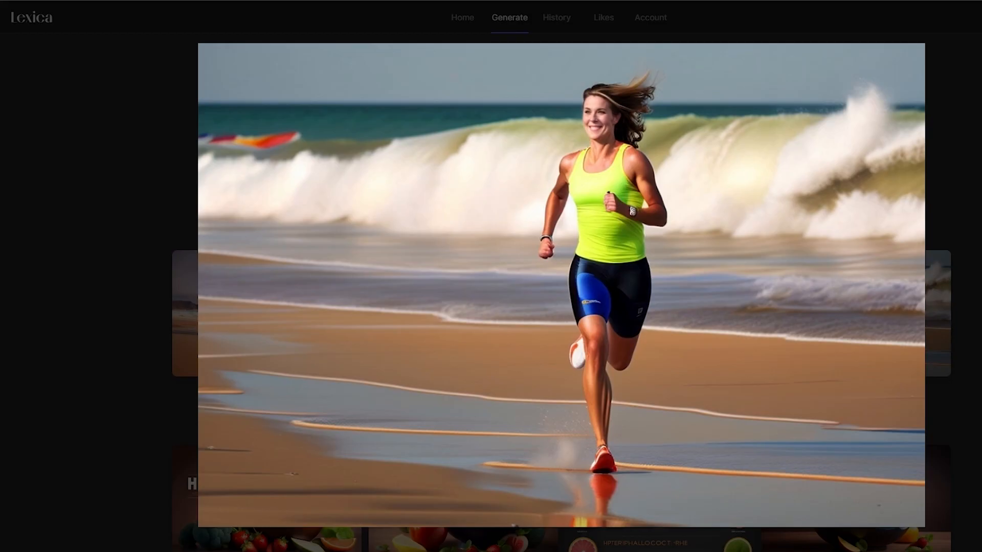
{"action": "key", "text": "Escape"}
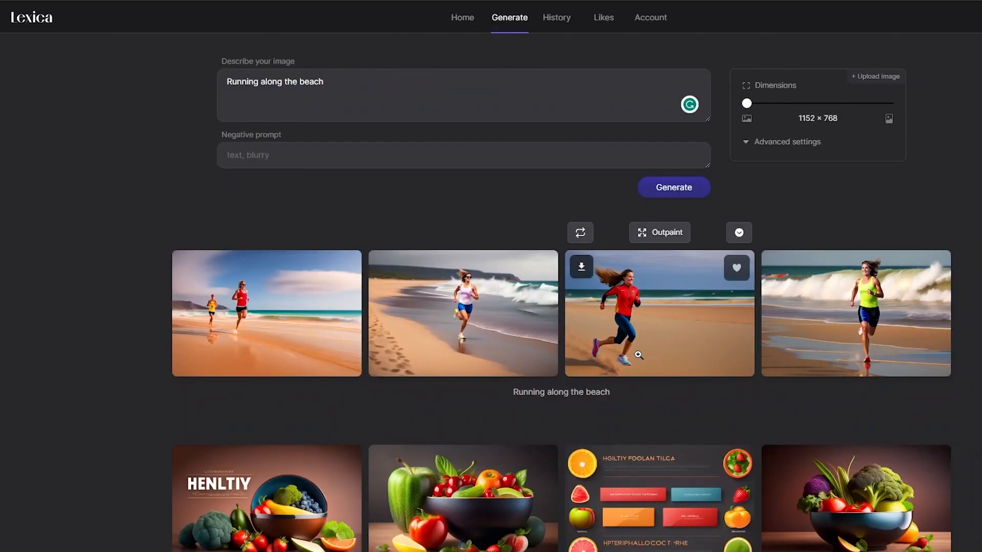
{"action": "left_click", "coordinate": [582, 267]}
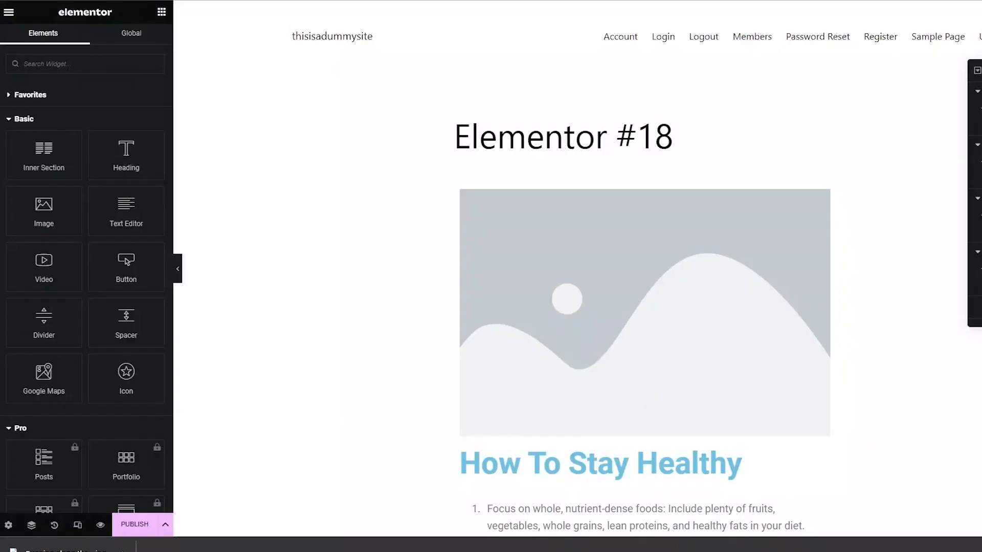
{"action": "left_click", "coordinate": [532, 304]}
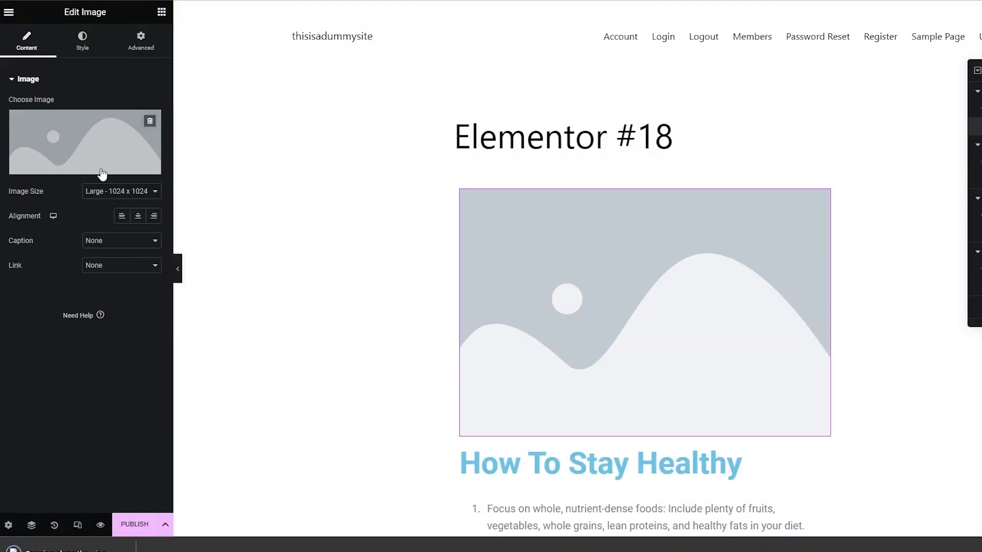
- Insert the picture of the red-jacketed beach runner into the Image widget above the "How To Stay Healthy" heading
{"action": "left_click", "coordinate": [100, 174]}
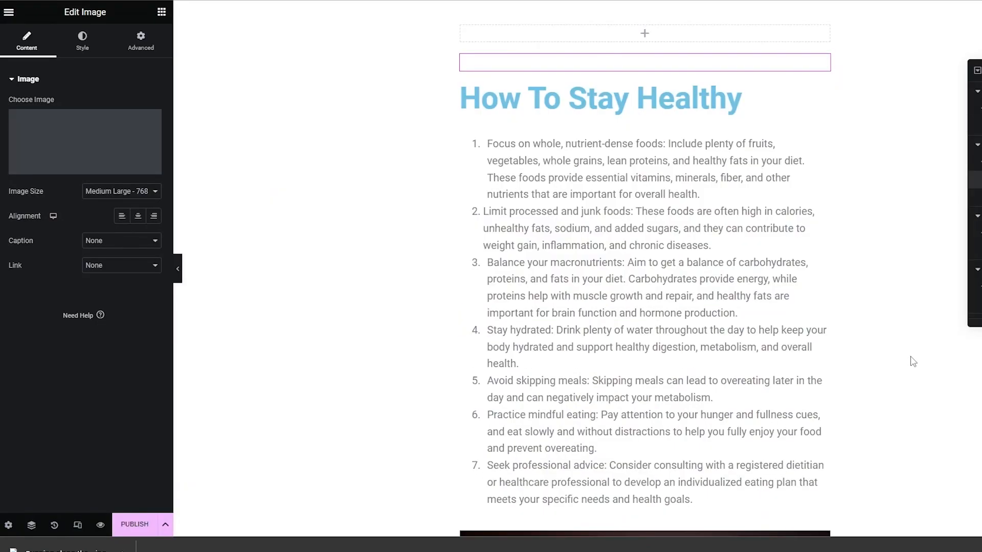
{"action": "scroll", "coordinate": [910, 357], "scroll_direction": "up", "scroll_amount": 3}
{"action": "left_click", "coordinate": [226, 193]}
{"action": "scroll", "coordinate": [226, 193], "scroll_direction": "down", "scroll_amount": 3}
{"action": "scroll", "coordinate": [229, 198], "scroll_direction": "up", "scroll_amount": 1}
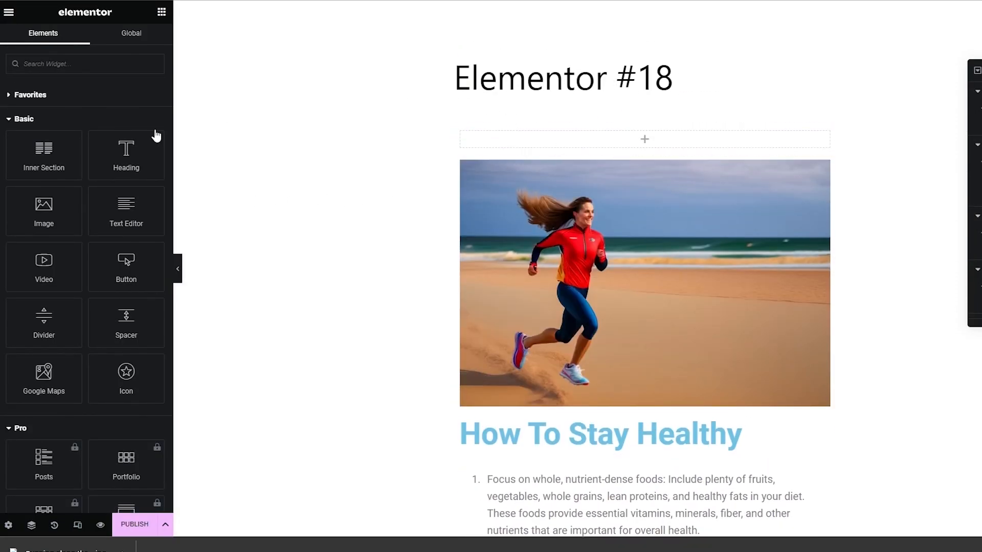
- Add a single-column section below the vegetable bowl picture and place a Text Editor widget beneath that section
{"action": "scroll", "coordinate": [174, 122], "scroll_direction": "down", "scroll_amount": 5}
{"action": "scroll", "coordinate": [421, 214], "scroll_direction": "down", "scroll_amount": 13}
{"action": "scroll", "coordinate": [432, 211], "scroll_direction": "up", "scroll_amount": 3}
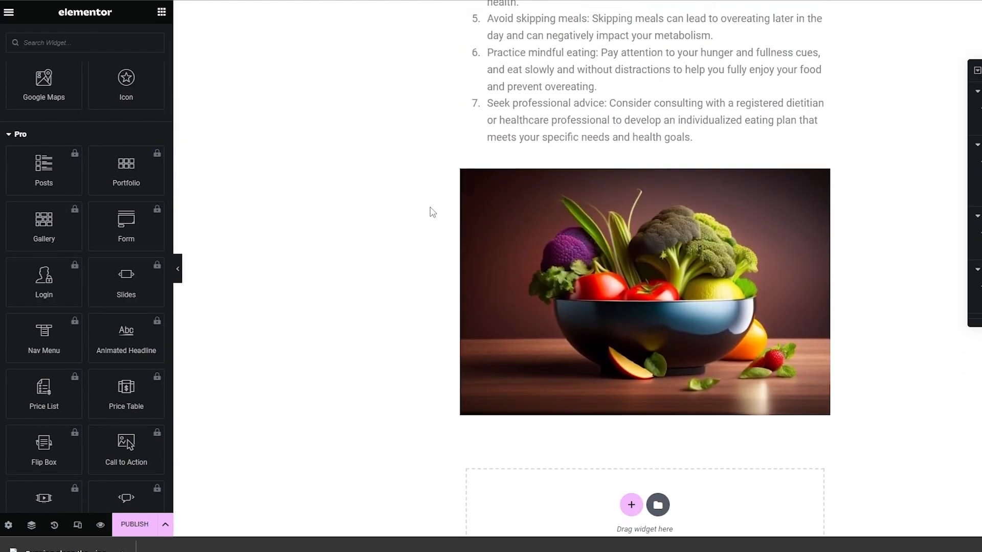
{"action": "scroll", "coordinate": [431, 213], "scroll_direction": "down", "scroll_amount": 2}
{"action": "left_click", "coordinate": [626, 385]}
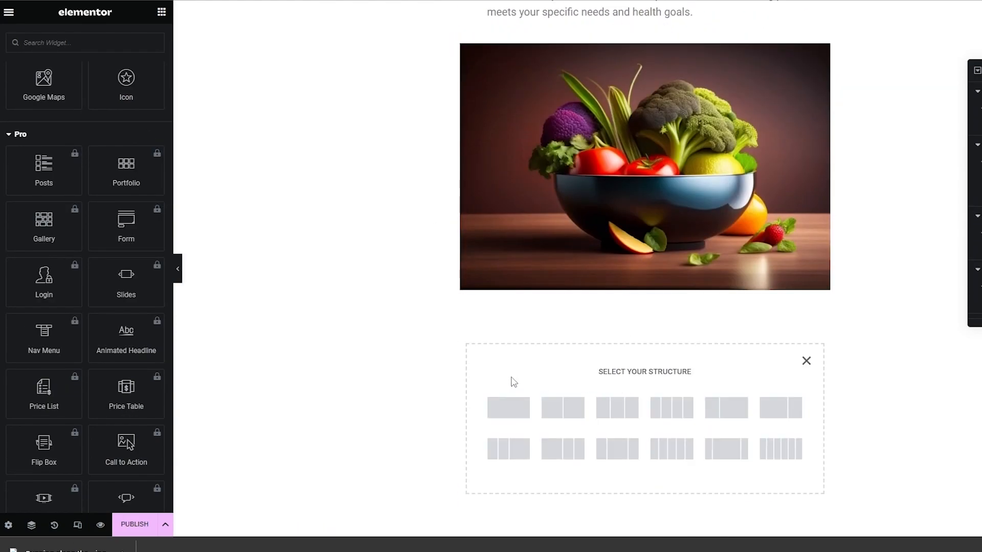
{"action": "left_click", "coordinate": [521, 408]}
{"action": "left_click", "coordinate": [226, 146]}
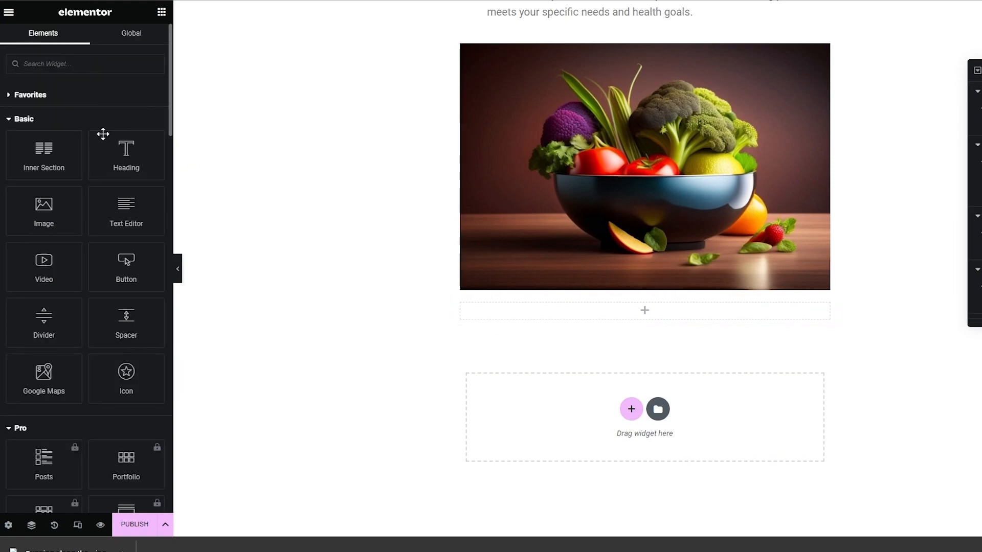
{"action": "left_click_drag", "start_coordinate": [140, 219], "coordinate": [638, 414]}
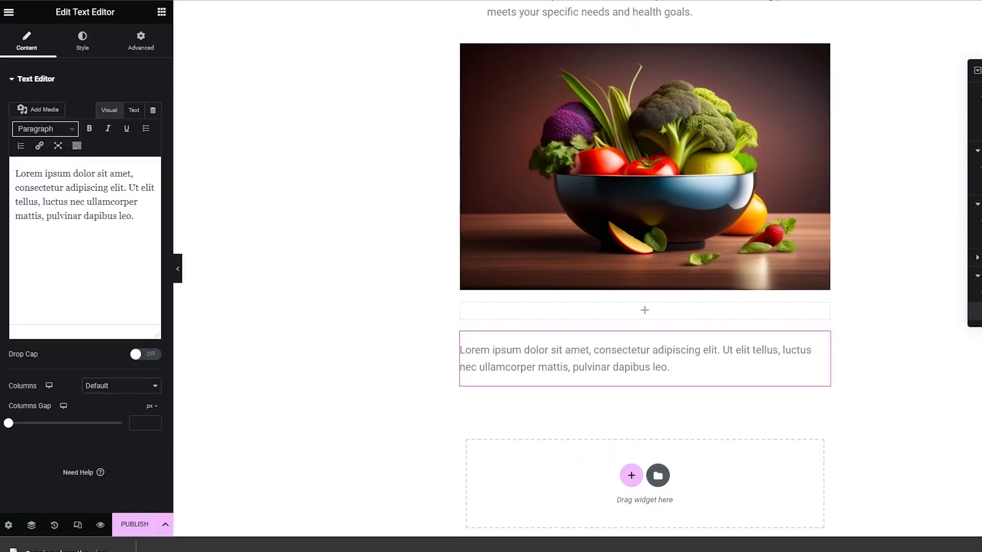
- Copy ChatGPT's answer on low-calorie foods, starting at "some examples of foods", and paste it over the Text Editor's placeholder text
{"action": "left_click", "coordinate": [583, 1]}
{"action": "scroll", "coordinate": [569, 238], "scroll_direction": "down", "scroll_amount": 7}
{"action": "left_click_drag", "start_coordinate": [479, 140], "coordinate": [518, 402]}
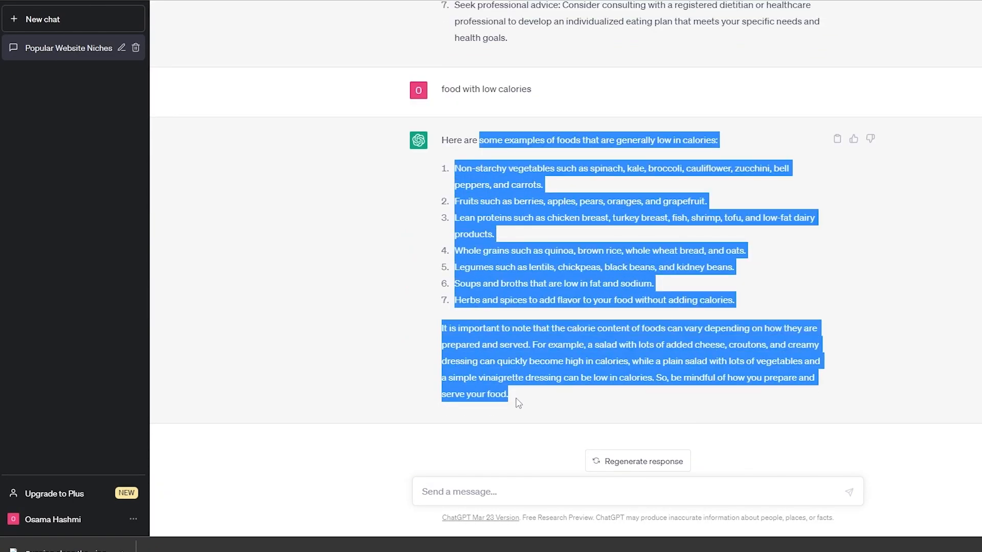
{"action": "key", "text": "ctrl+c"}
{"action": "key", "text": "ctrl+Tab"}
{"action": "key", "text": "ctrl+v"}
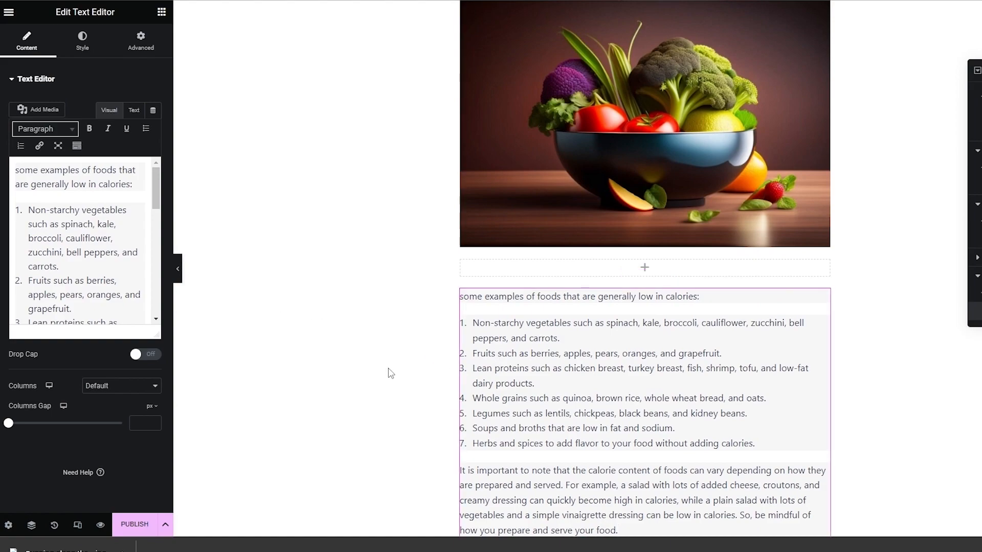
- Reapply the numbered list formatting to the seven pasted low-calorie food items and leave the Text Editor widget
{"action": "left_click", "coordinate": [59, 207]}
{"action": "left_click", "coordinate": [85, 267]}
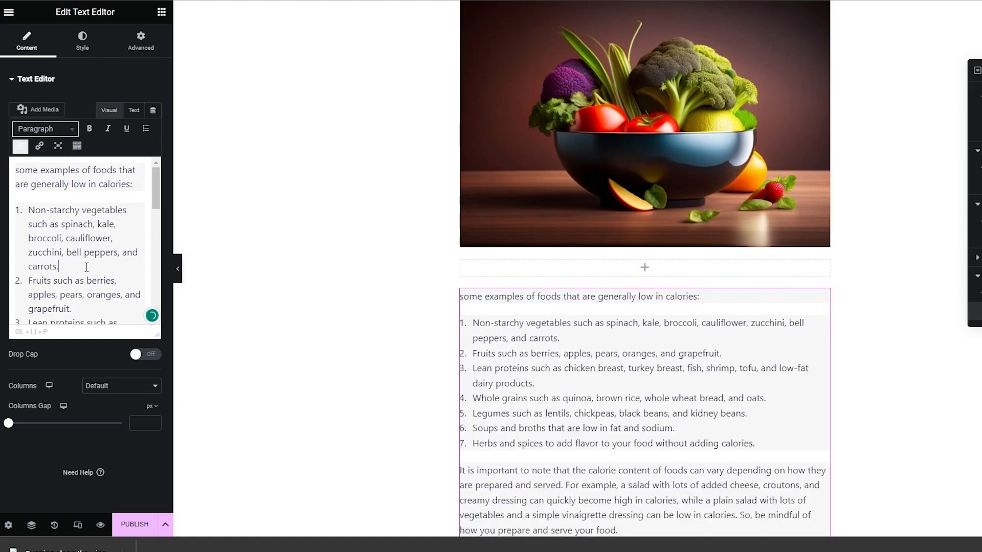
{"action": "scroll", "coordinate": [86, 268], "scroll_direction": "down", "scroll_amount": 6}
{"action": "scroll", "coordinate": [82, 286], "scroll_direction": "down", "scroll_amount": 3}
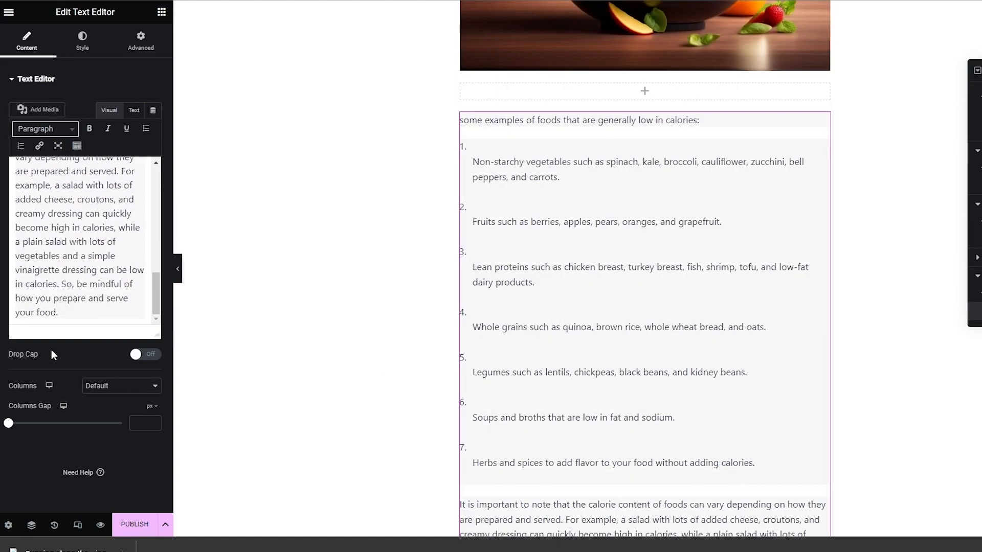
{"action": "left_click", "coordinate": [76, 146]}
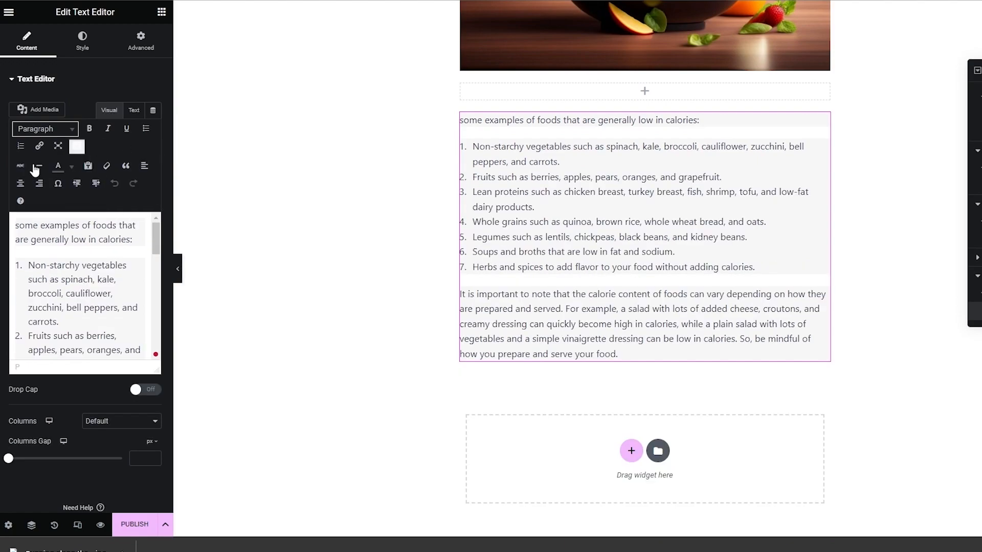
{"action": "left_click", "coordinate": [78, 148]}
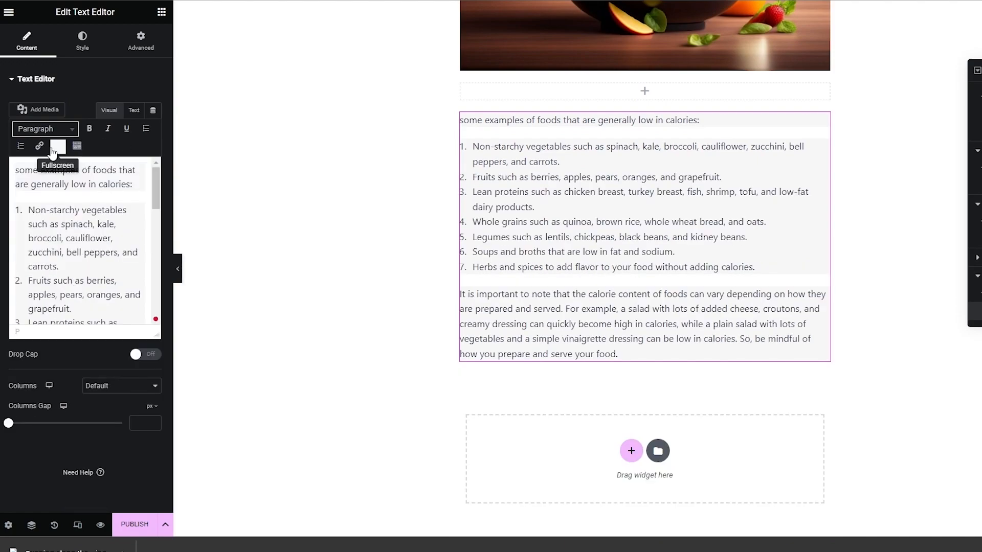
{"action": "left_click", "coordinate": [21, 146]}
{"action": "left_click", "coordinate": [20, 150]}
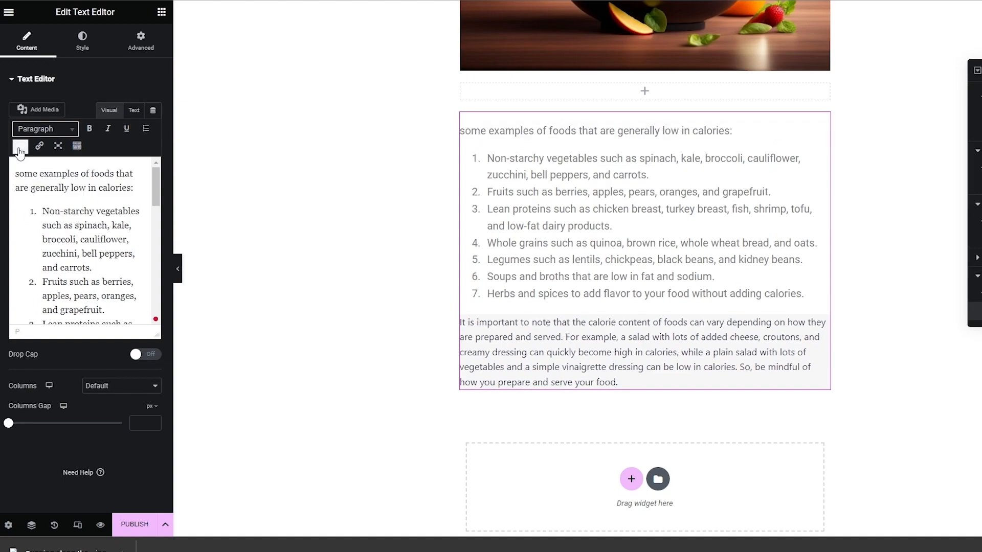
{"action": "left_click", "coordinate": [427, 284]}
{"action": "left_click", "coordinate": [728, 364]}
{"action": "left_click", "coordinate": [133, 111]}
{"action": "left_click", "coordinate": [902, 377]}
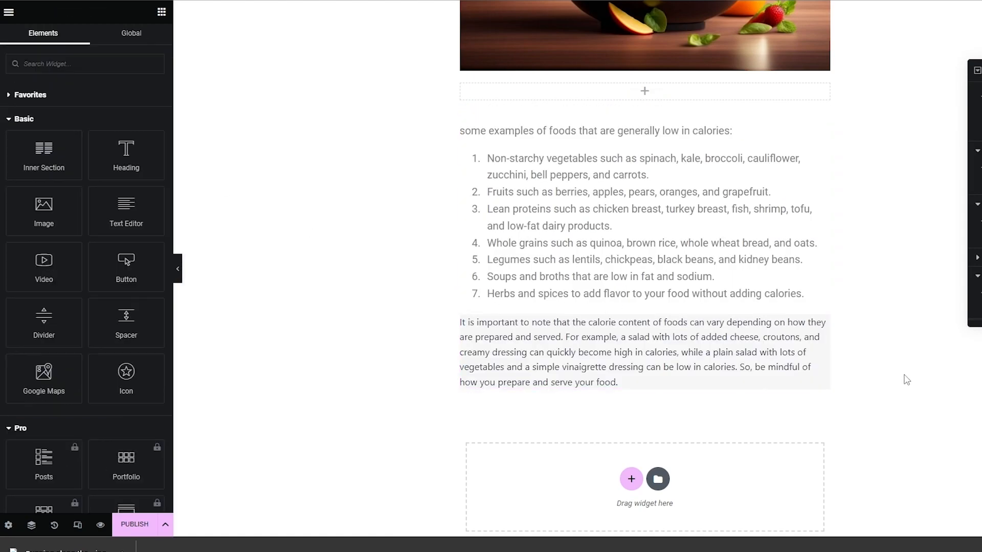
- Review the assembled page's pictures, heading and text sections from start to end
{"action": "scroll", "coordinate": [892, 386], "scroll_direction": "up", "scroll_amount": 15}
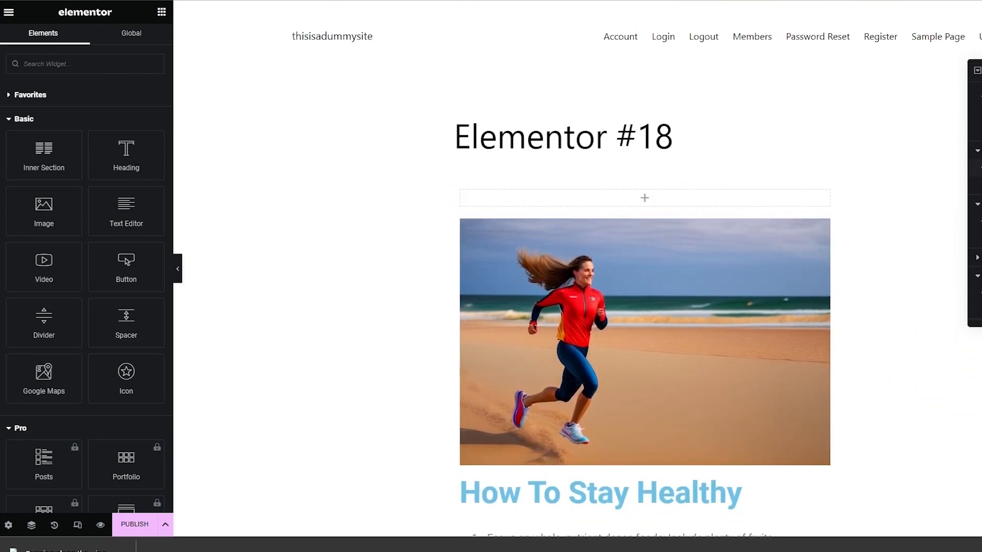
{"action": "scroll", "coordinate": [692, 200], "scroll_direction": "down", "scroll_amount": 15}
{"action": "scroll", "coordinate": [692, 199], "scroll_direction": "down", "scroll_amount": 8}
{"action": "scroll", "coordinate": [751, 336], "scroll_direction": "up", "scroll_amount": 20}
{"action": "scroll", "coordinate": [554, 343], "scroll_direction": "up", "scroll_amount": 5}
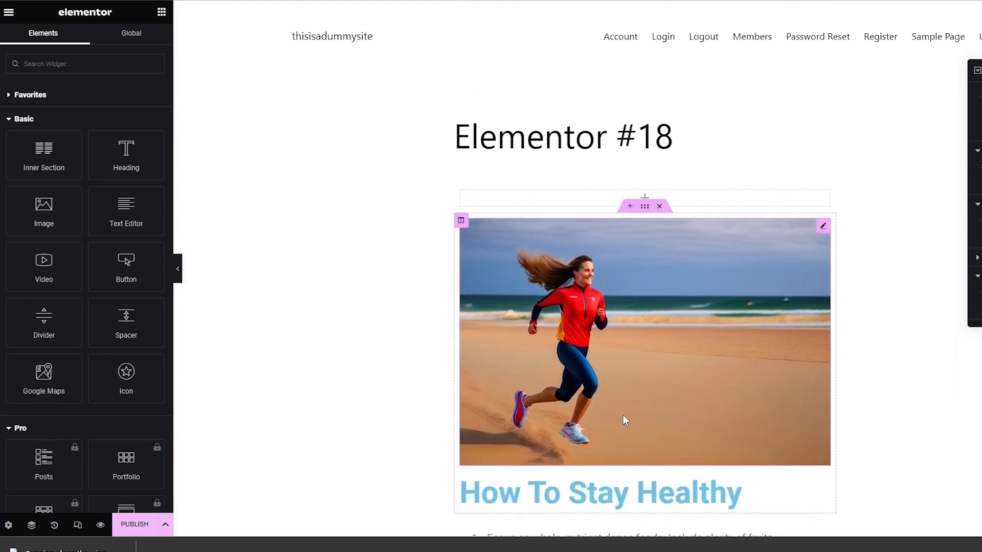
{"action": "scroll", "coordinate": [560, 326], "scroll_direction": "down", "scroll_amount": 6}
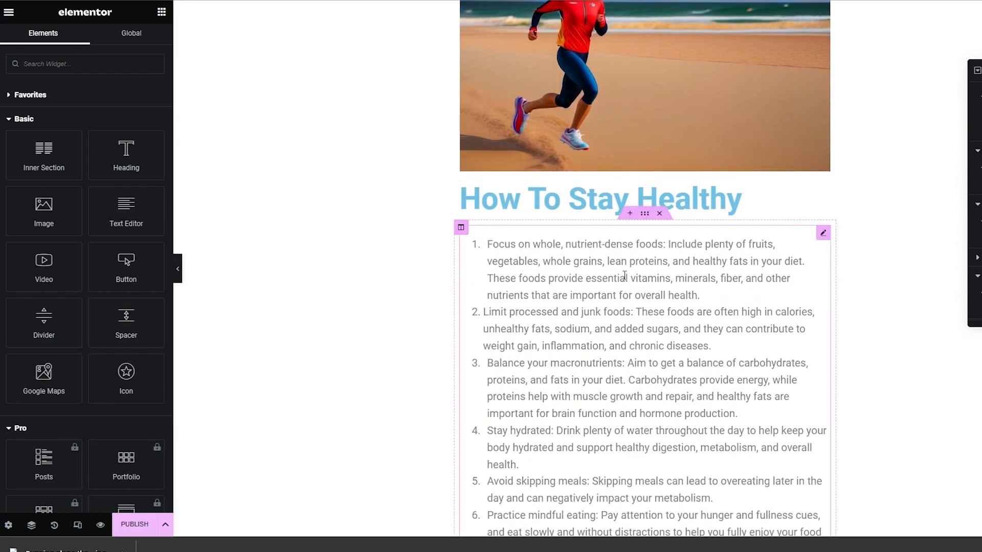
{"action": "scroll", "coordinate": [624, 276], "scroll_direction": "up", "scroll_amount": 5}
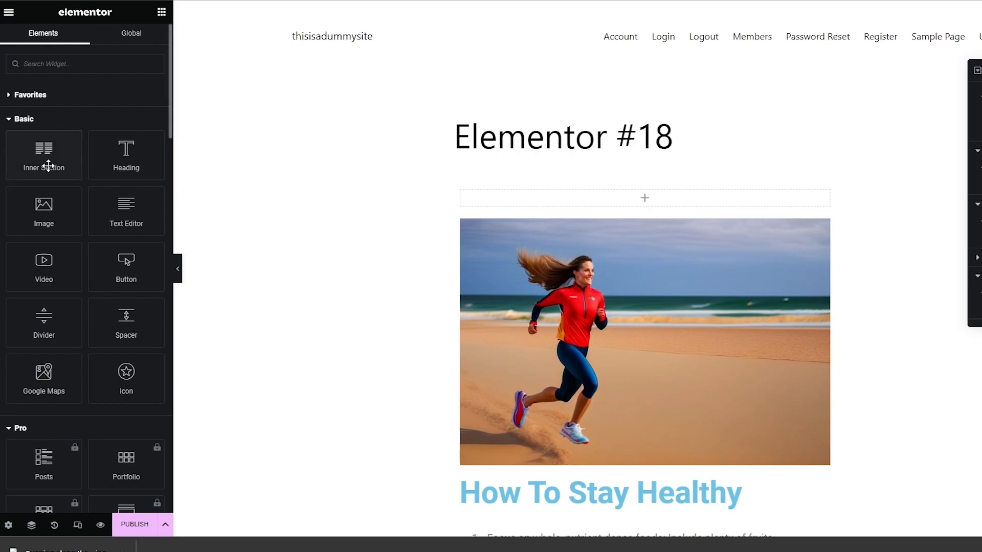
- Save the Elementor #18 page as a draft and publish it
{"action": "left_click", "coordinate": [164, 525]}
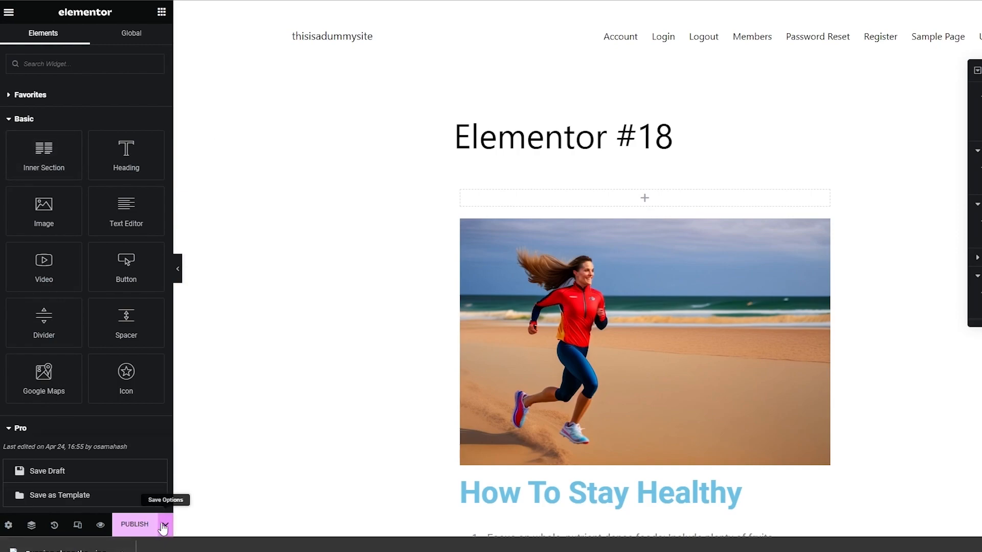
{"action": "left_click", "coordinate": [102, 478]}
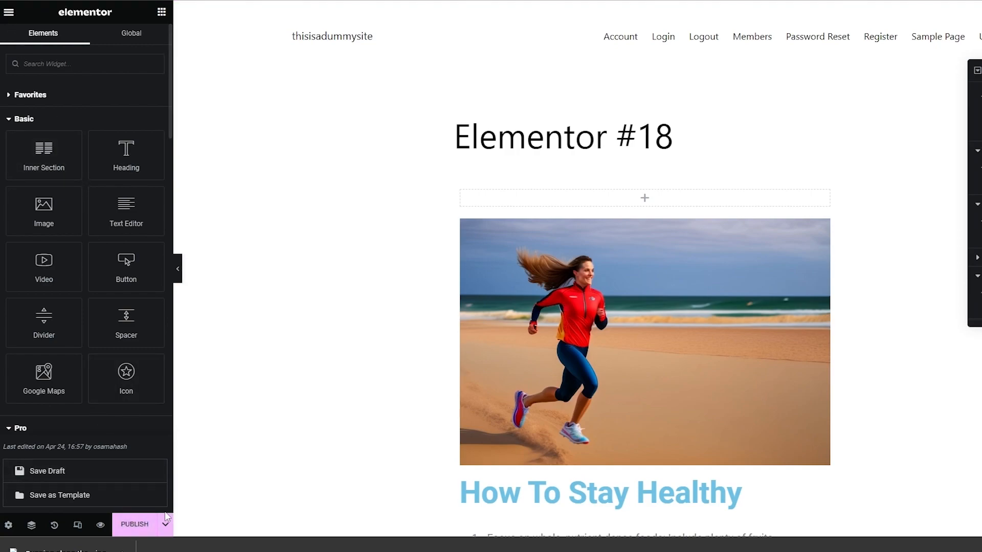
{"action": "left_click", "coordinate": [132, 534]}
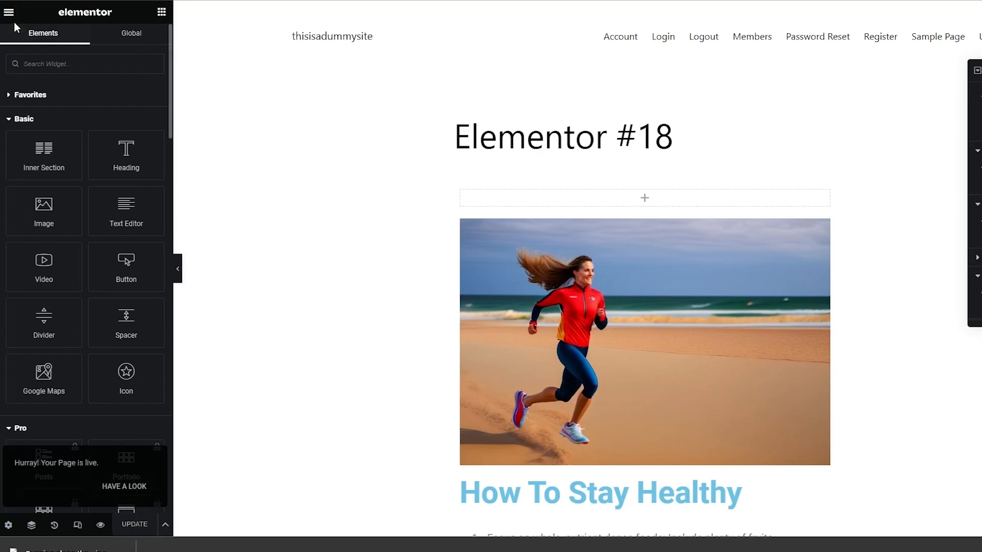
- Return from the Elementor editor to the WordPress Pages list
{"action": "right_click", "coordinate": [7, 2]}
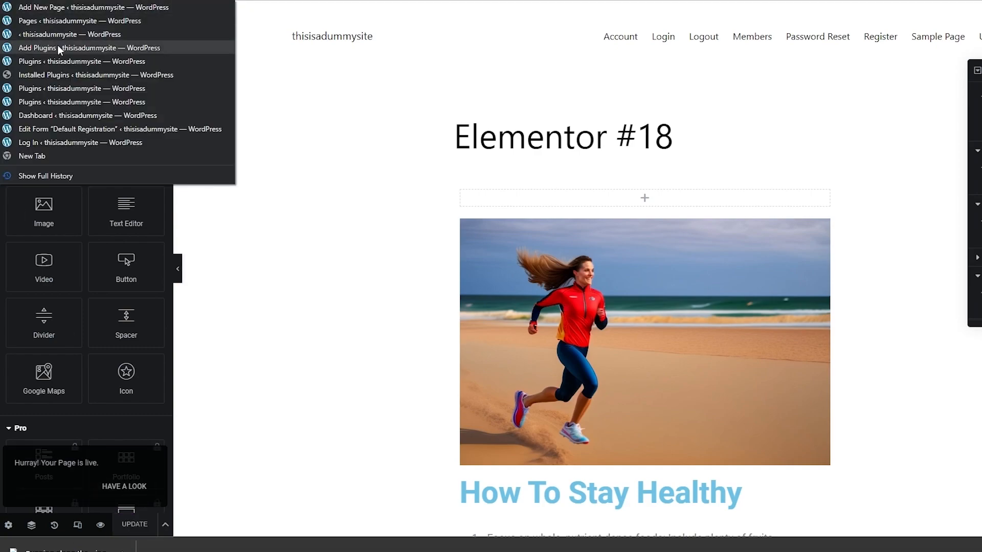
{"action": "left_click", "coordinate": [70, 23]}
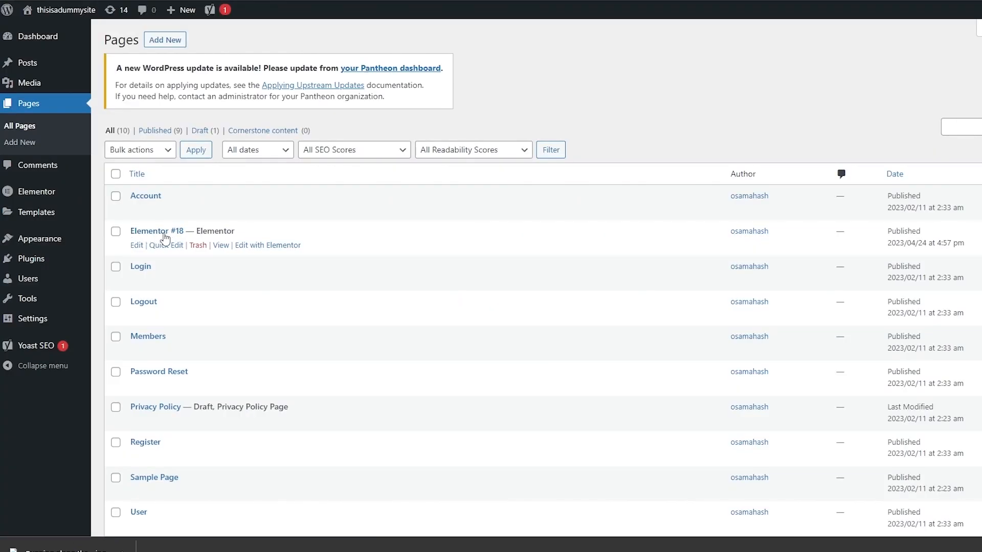
- Open the Elementor #18 page in the WordPress page editor and select its title text
{"action": "left_click", "coordinate": [136, 245]}
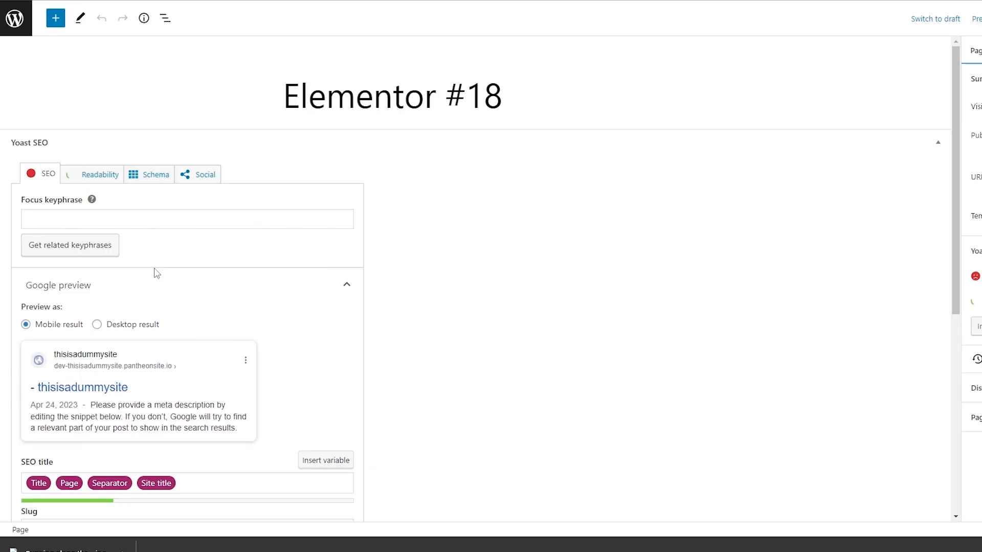
{"action": "key", "text": "Right"}
{"action": "key", "text": "Right"}
{"action": "left_click_drag", "start_coordinate": [499, 105], "coordinate": [269, 113]}
{"action": "triple_click", "coordinate": [310, 97]}
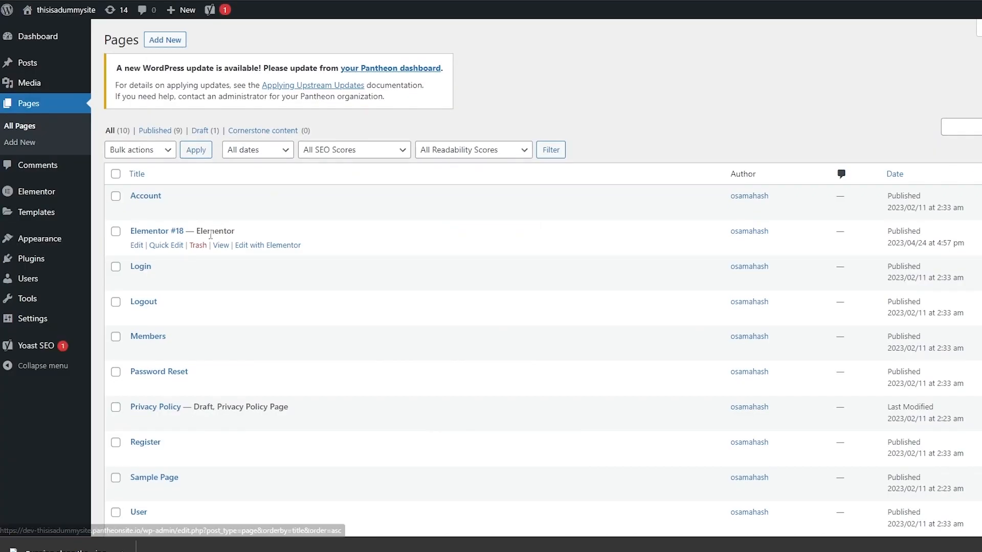
- Open Quick Edit for the Elementor #18 page in the Pages list and select its title
{"action": "left_click", "coordinate": [176, 246]}
{"action": "left_click_drag", "start_coordinate": [217, 254], "coordinate": [143, 288]}
{"action": "left_click_drag", "start_coordinate": [250, 275], "coordinate": [150, 282]}
{"action": "triple_click", "coordinate": [209, 254]}
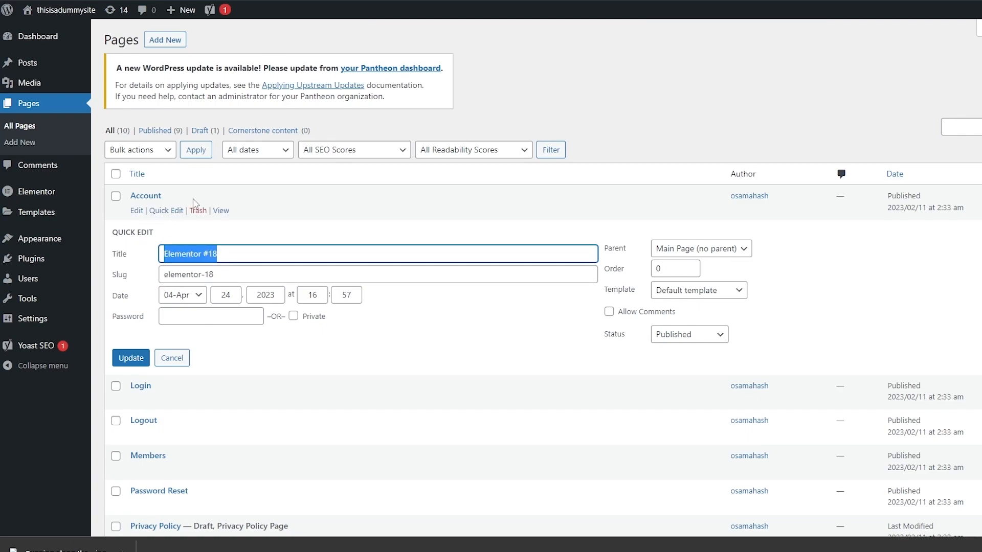
- Open the general Yoast SEO settings and examine the stages of the first-time configuration
{"action": "left_click", "coordinate": [46, 347]}
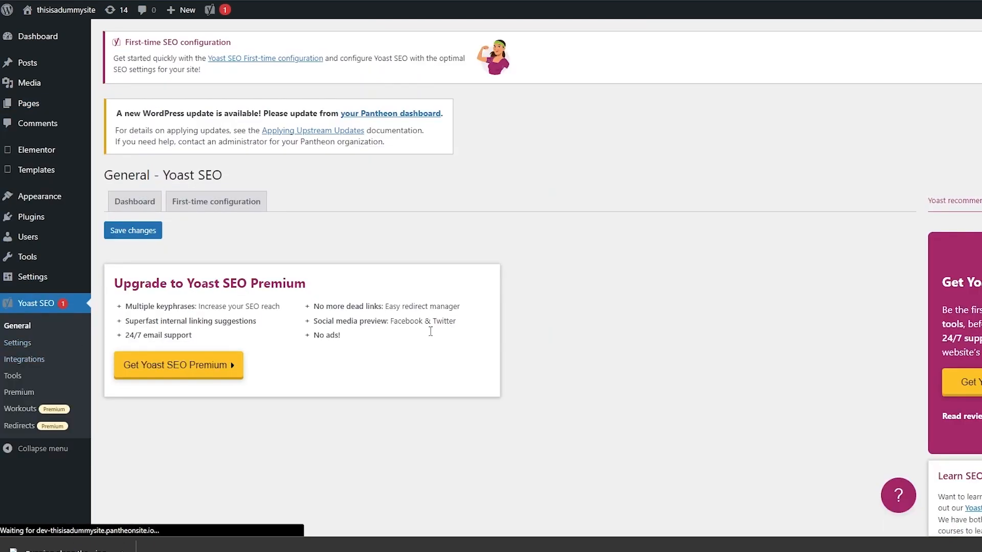
{"action": "left_click", "coordinate": [121, 209]}
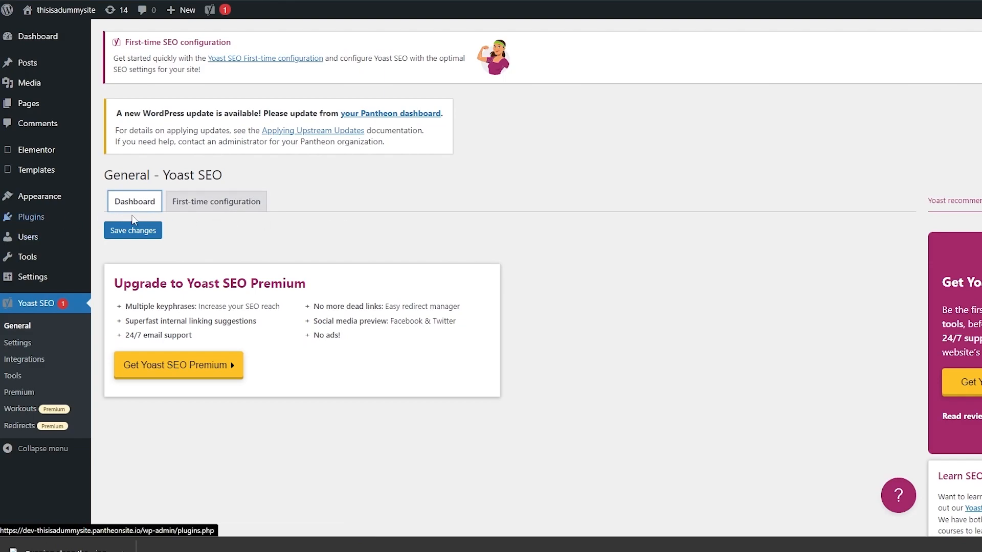
{"action": "left_click", "coordinate": [206, 202]}
{"action": "scroll", "coordinate": [169, 249], "scroll_direction": "down", "scroll_amount": 7}
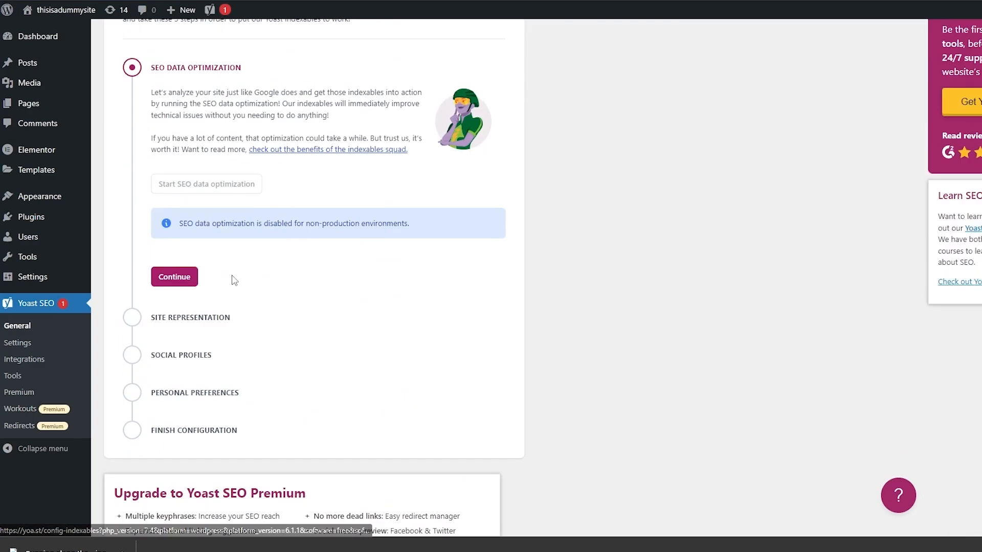
{"action": "scroll", "coordinate": [224, 341], "scroll_direction": "down", "scroll_amount": 1}
{"action": "scroll", "coordinate": [239, 331], "scroll_direction": "up", "scroll_amount": 6}
{"action": "scroll", "coordinate": [256, 344], "scroll_direction": "down", "scroll_amount": 5}
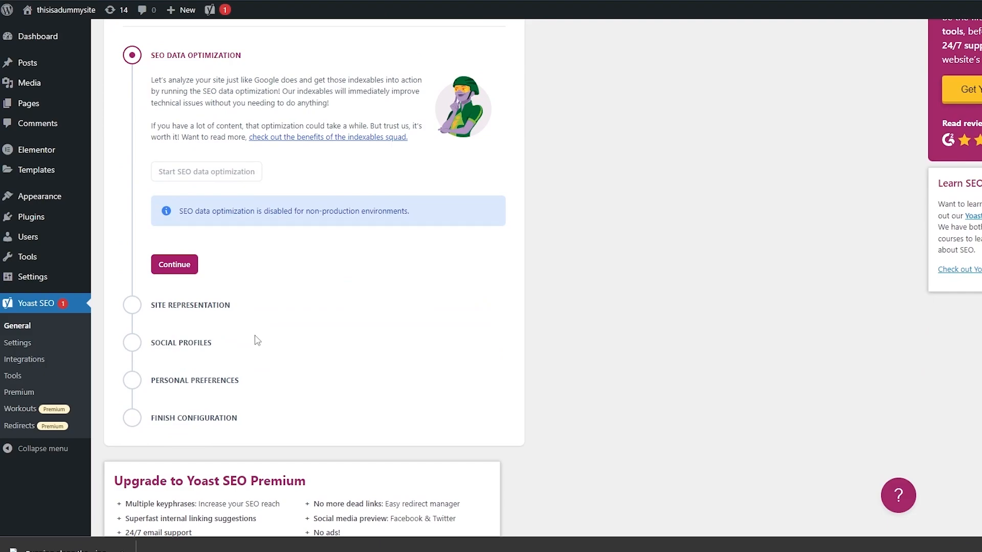